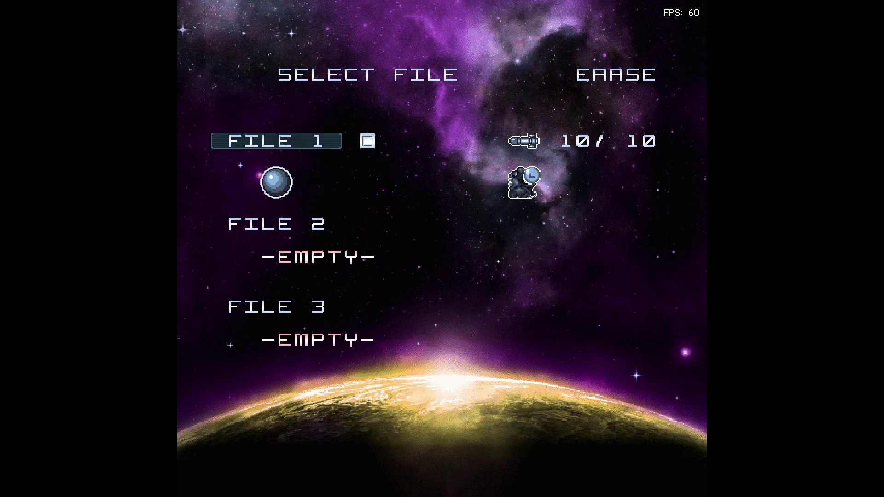
key(Down)
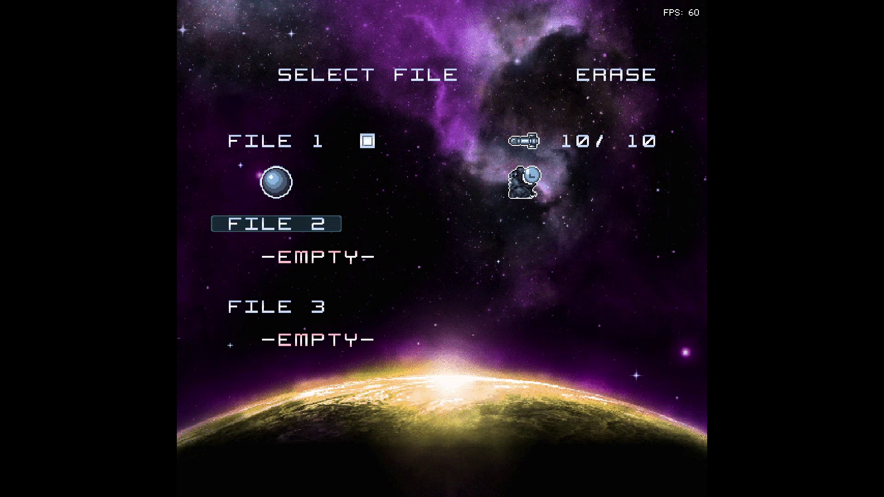
key(Down)
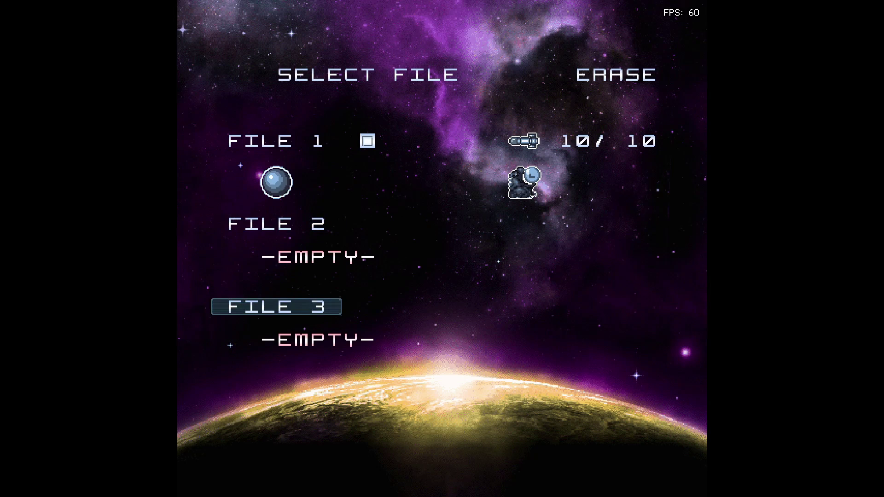
key(Up)
key(Return)
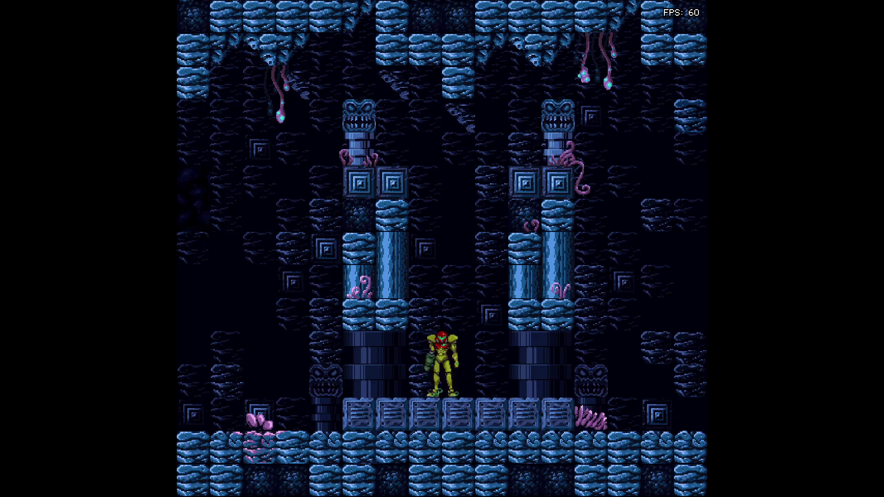
key(Left)
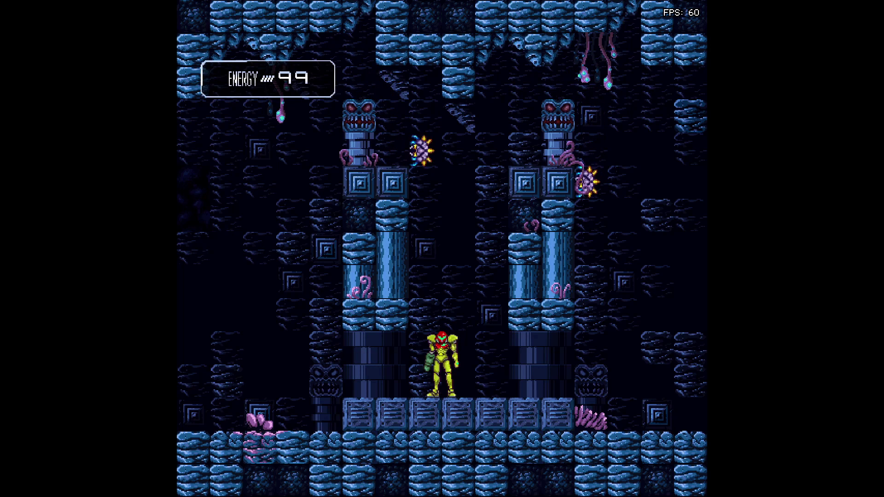
key(Up)
key(s)
key(Right)
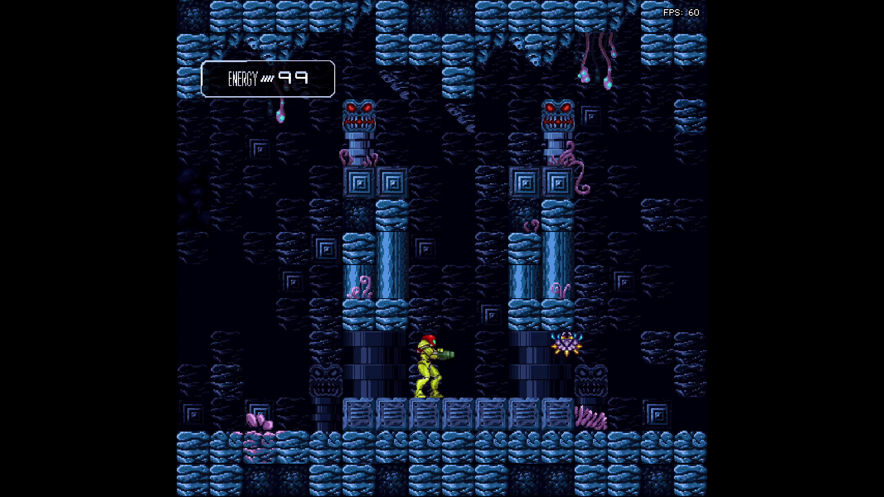
key(s)
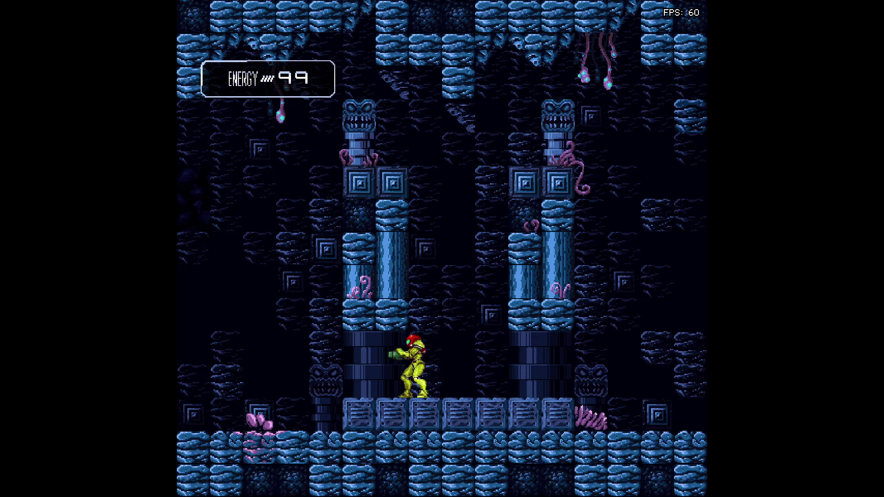
key(Left)
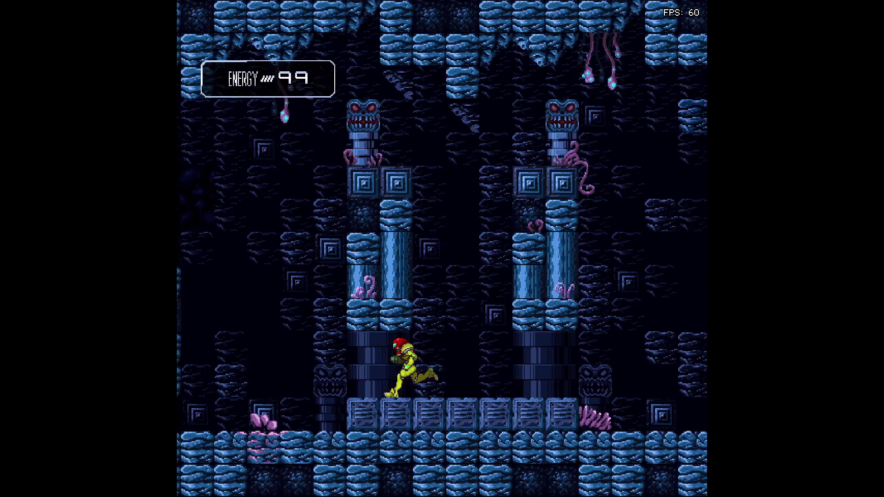
key(a)
key(Left)
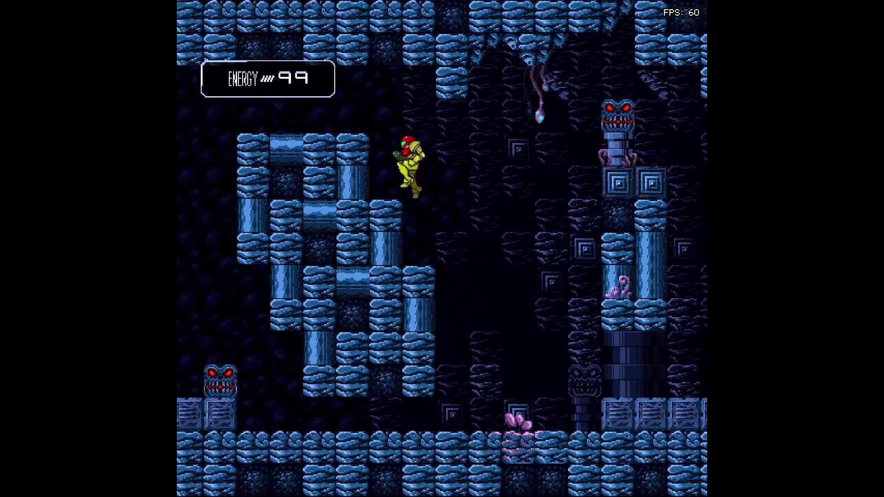
key(a)
key(Left)
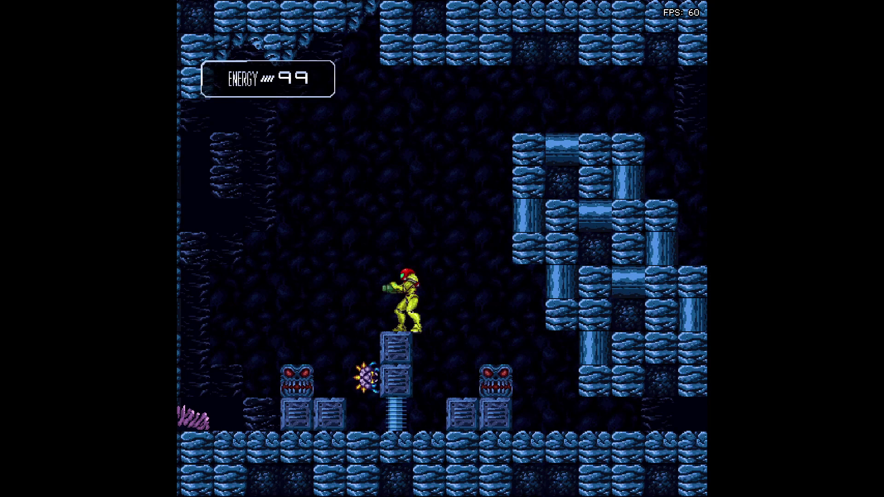
key(Right)
key(Left)
key(x)
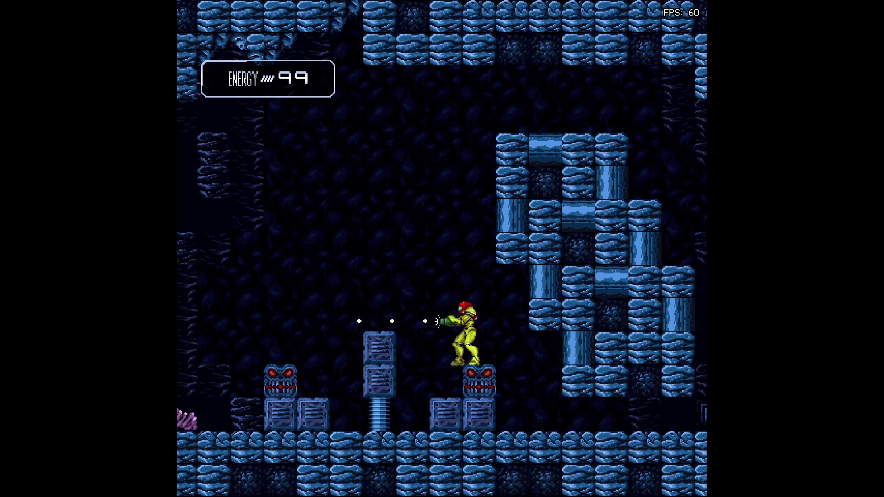
key(Right)
key(Down)
key(Down)
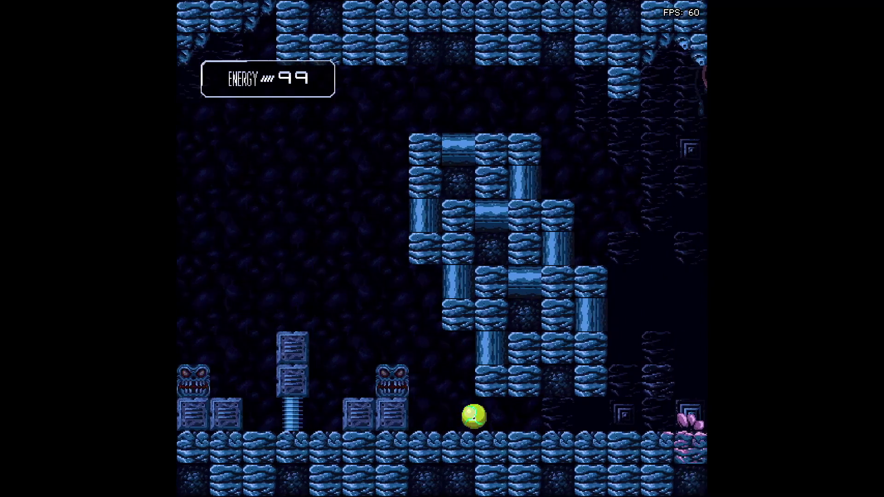
key(Right)
key(Up)
key(Right)
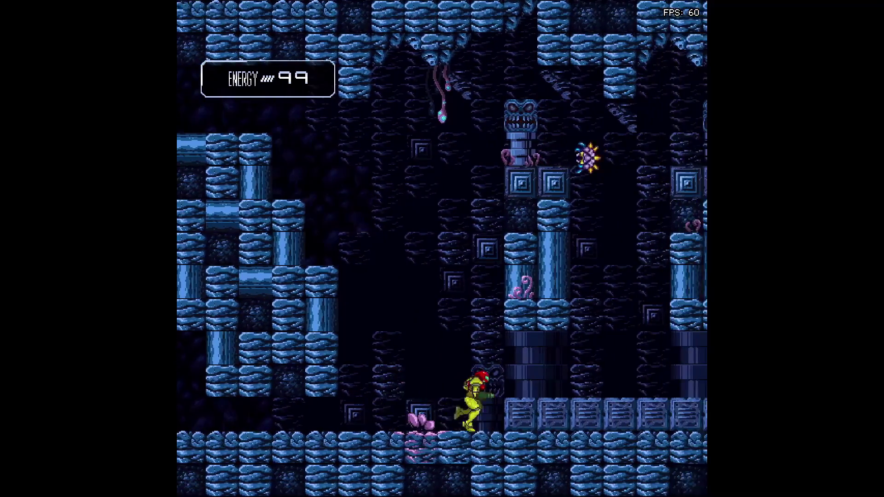
key(z)
key(Right)
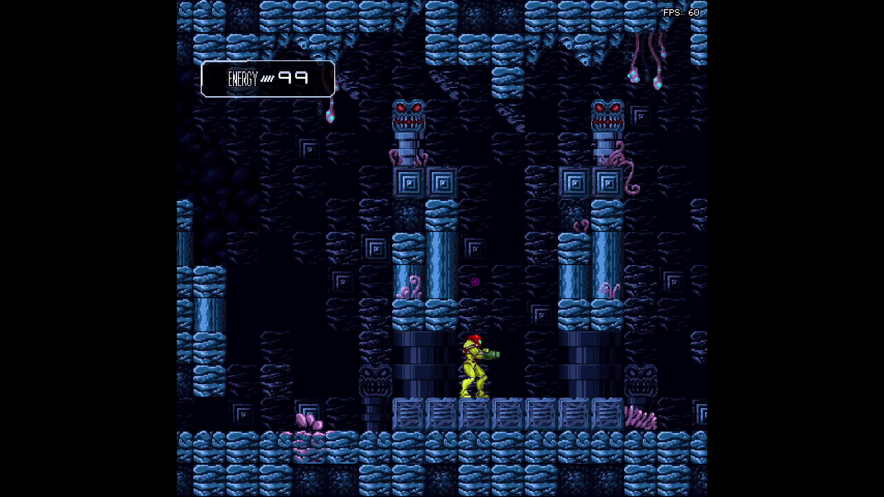
key(Right)
key(z)
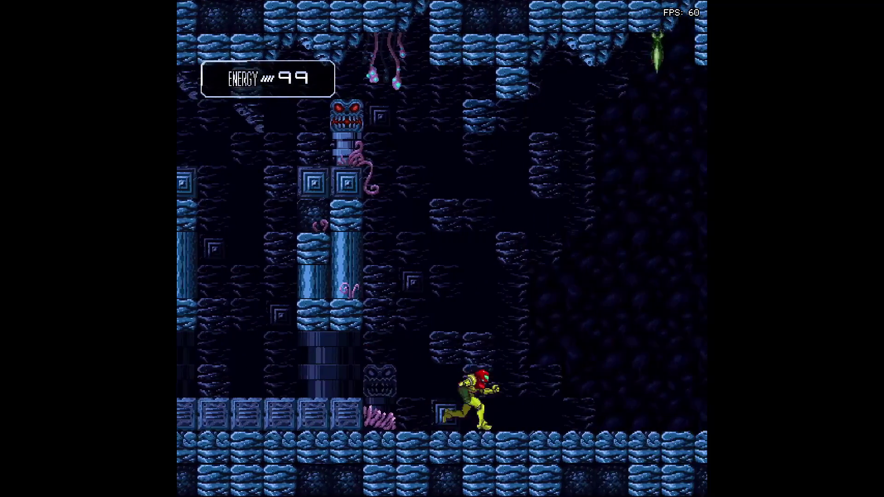
key(Right)
key(Up)
key(x)
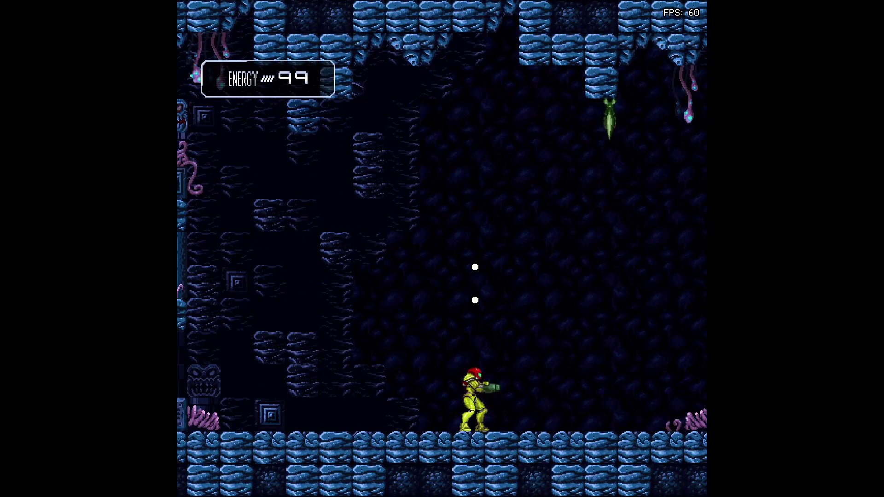
key(Right)
key(Up)
key(x)
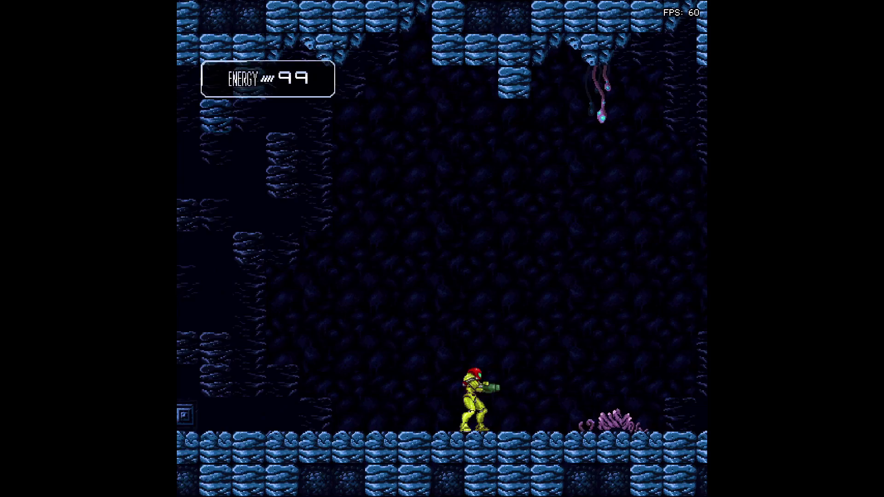
key(Right)
key(Up)
key(x)
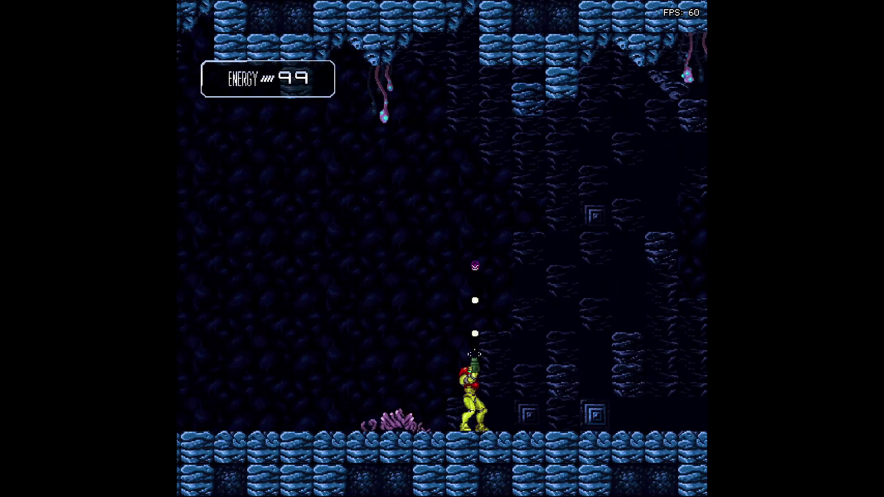
key(Right)
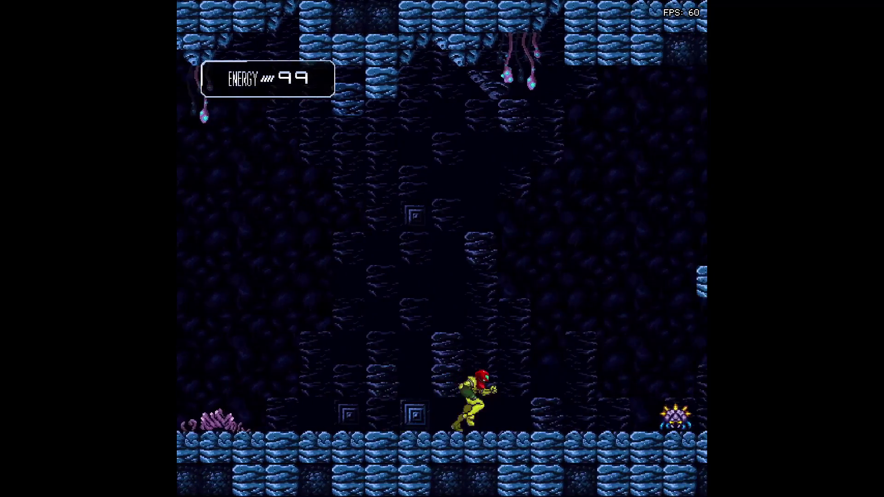
key(x)
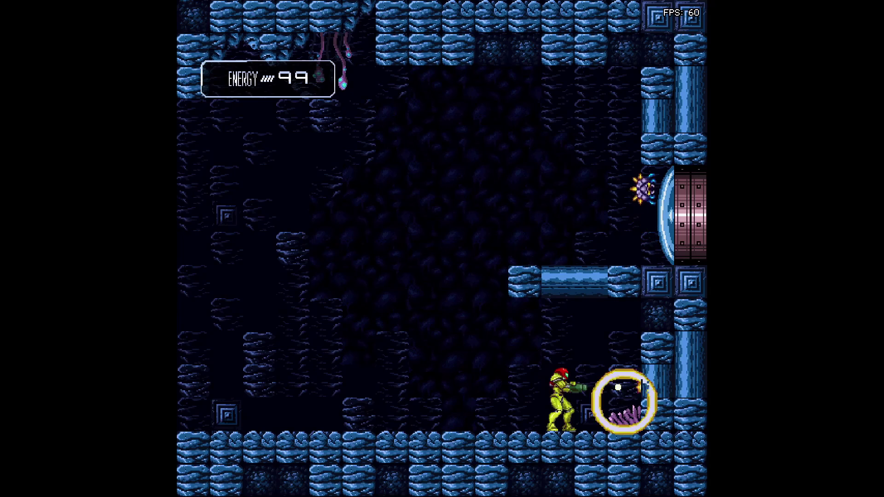
key(Right)
key(Left)
key(z)
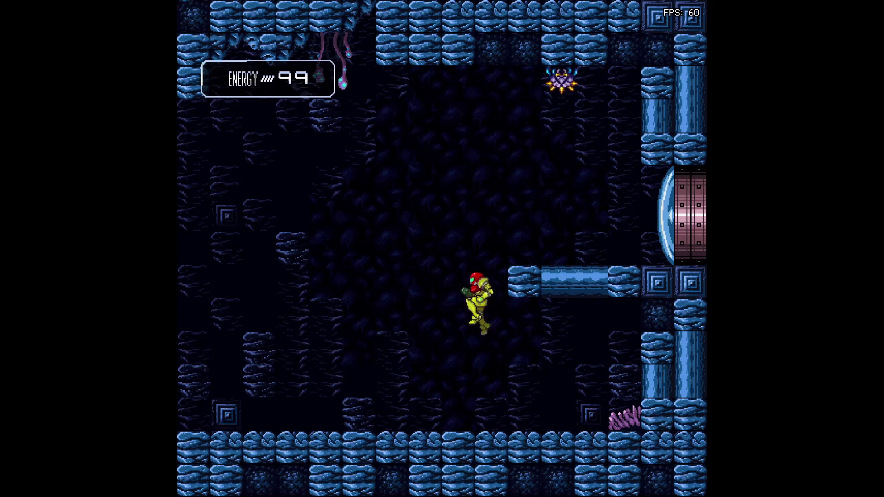
key(Right)
key(Right)
key(x)
key(Right)
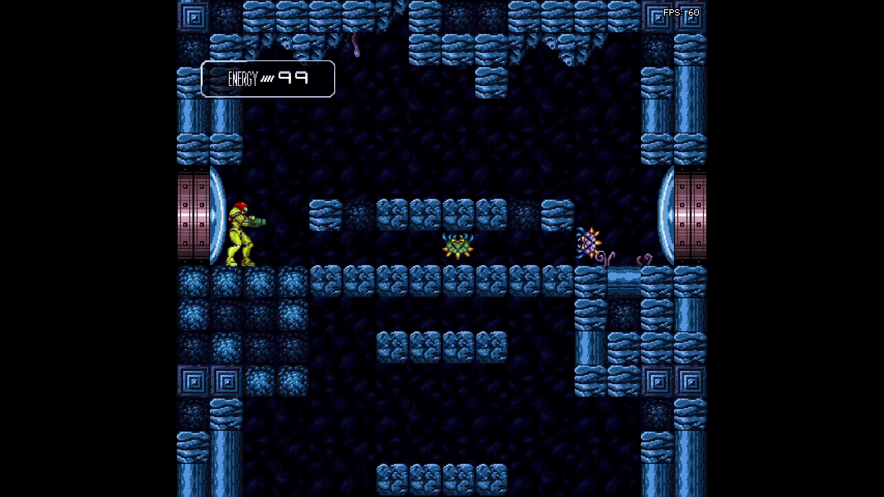
key(x)
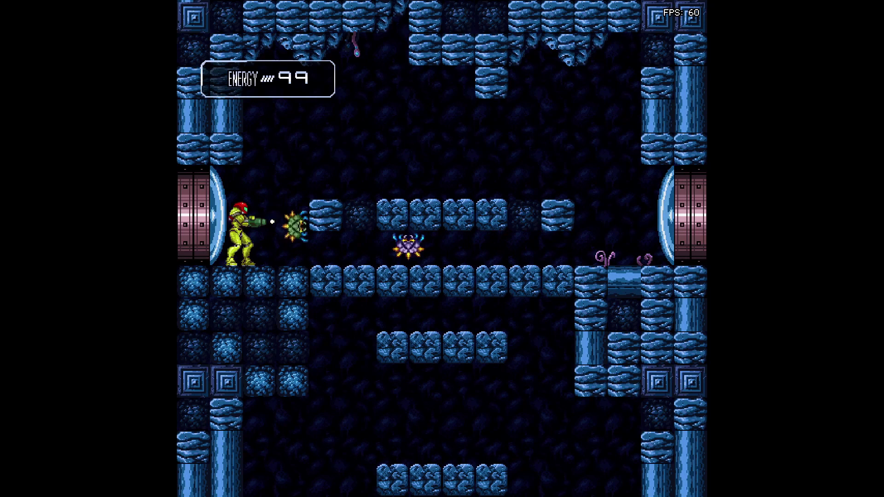
key(x)
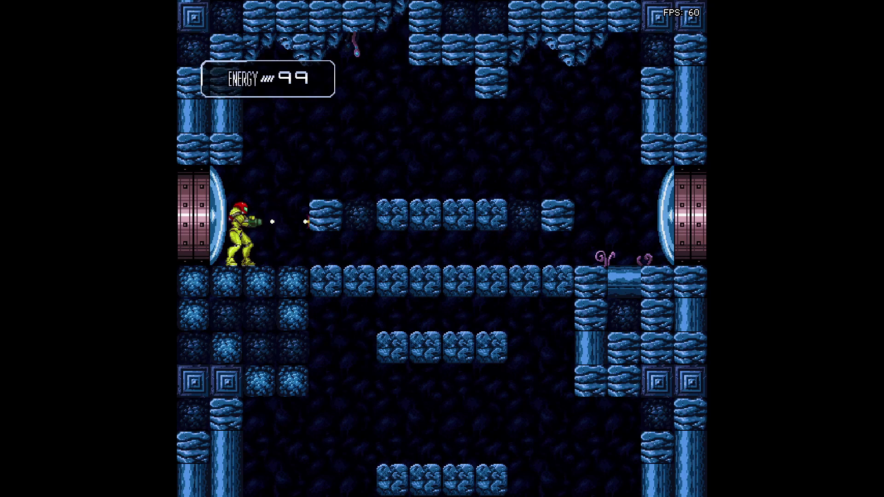
key(z)
key(Right)
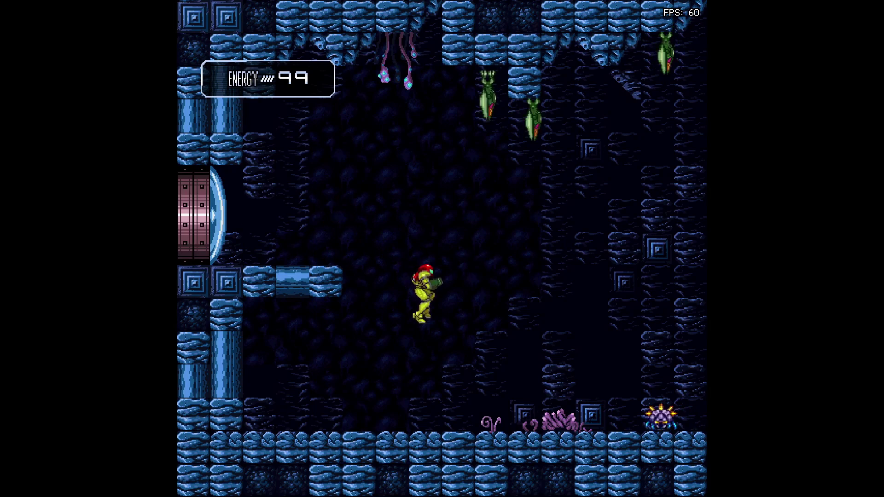
key(Right)
key(Up)
key(x)
key(x)
key(x)
key(z)
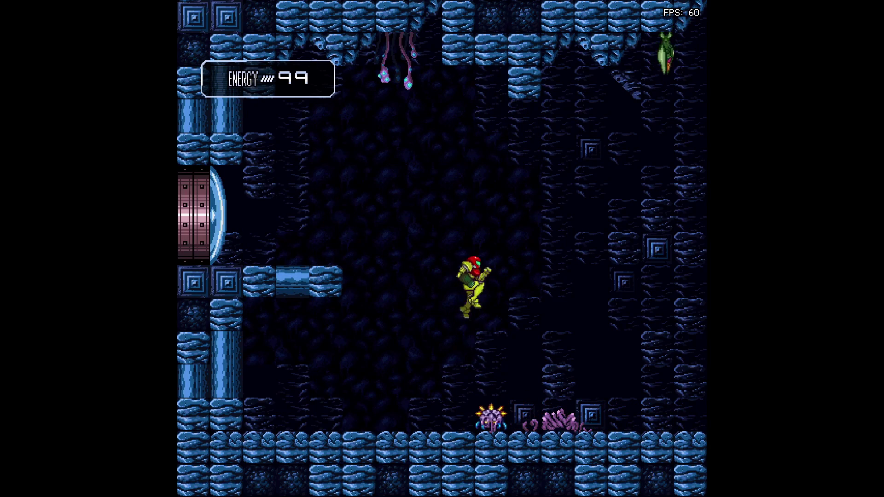
key(Right)
key(Up)
key(x)
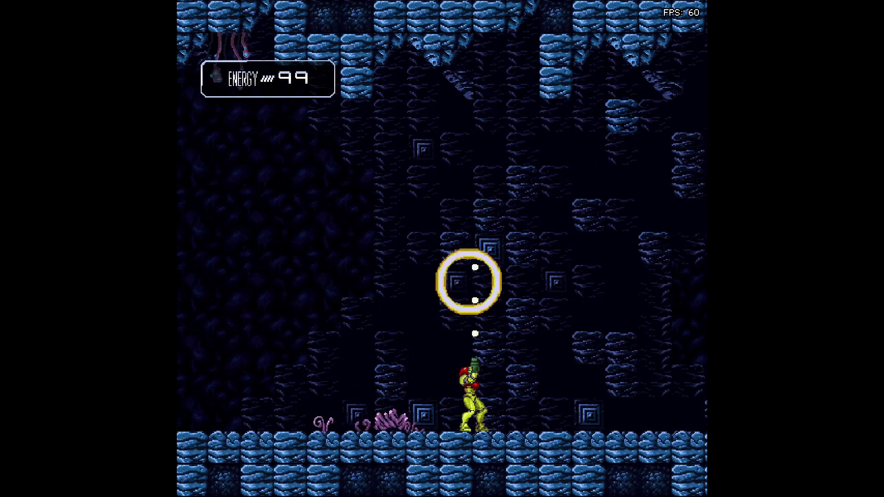
key(Right)
key(Up)
key(x)
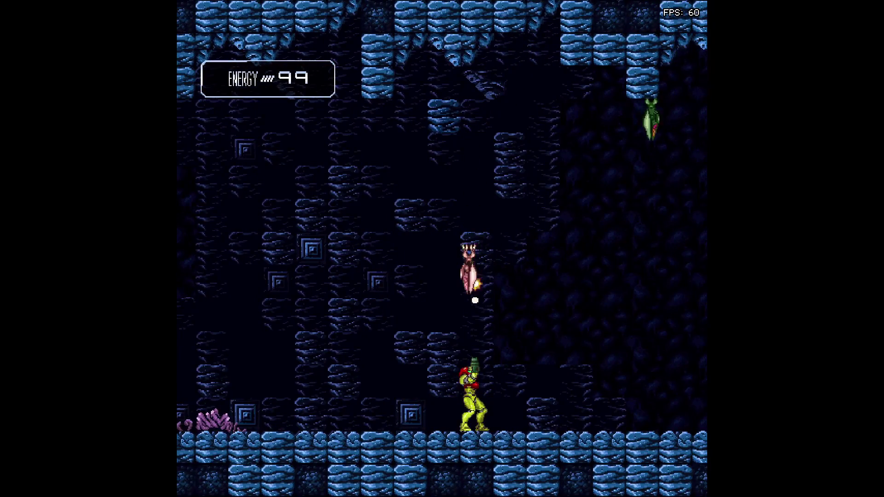
key(Right)
key(Up)
key(x)
key(Right)
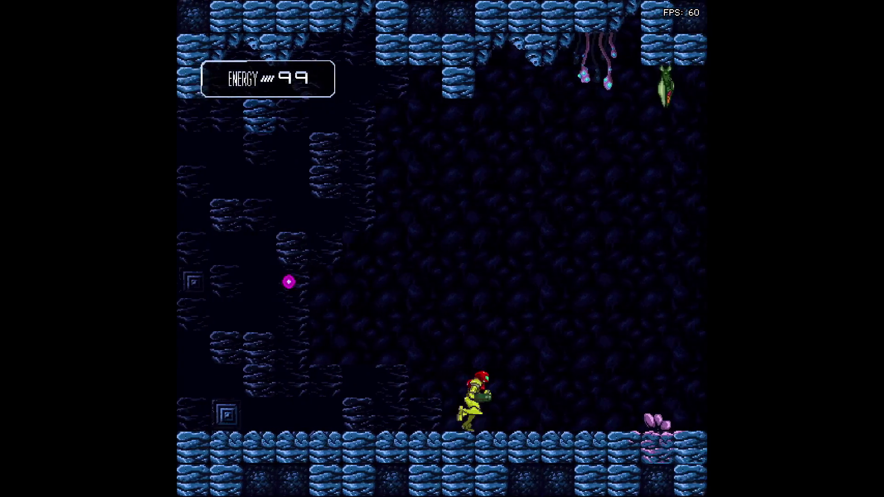
key(Up)
key(Right)
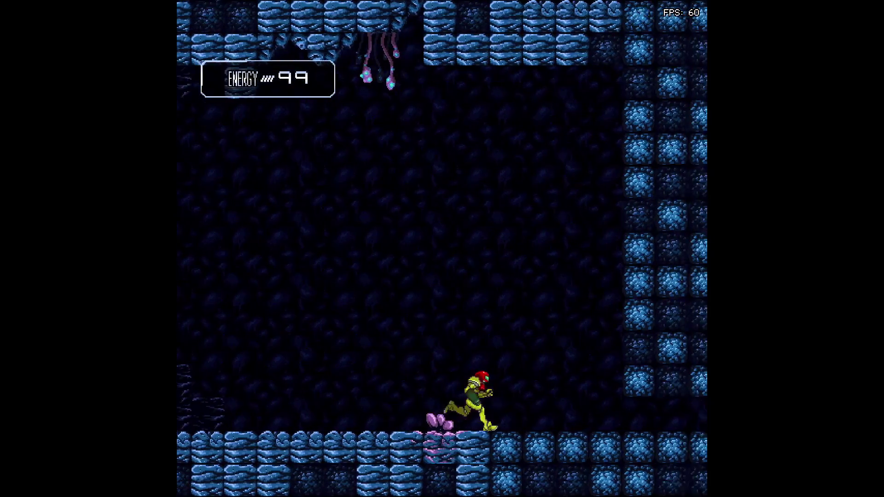
key(Down)
key(Down)
key(Right)
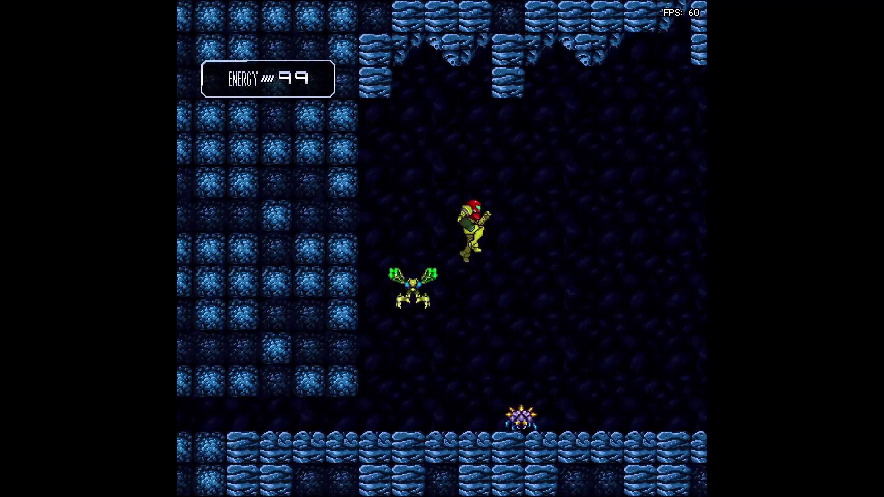
key(Right)
key(x)
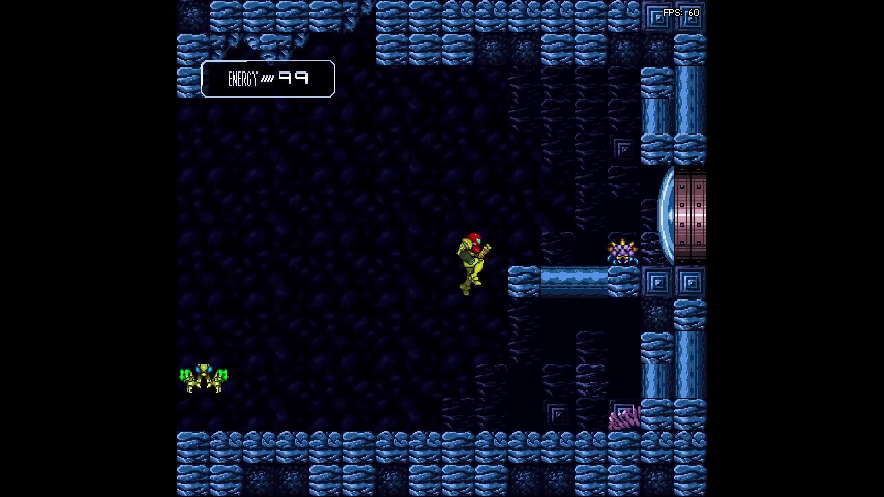
key(Right)
key(z)
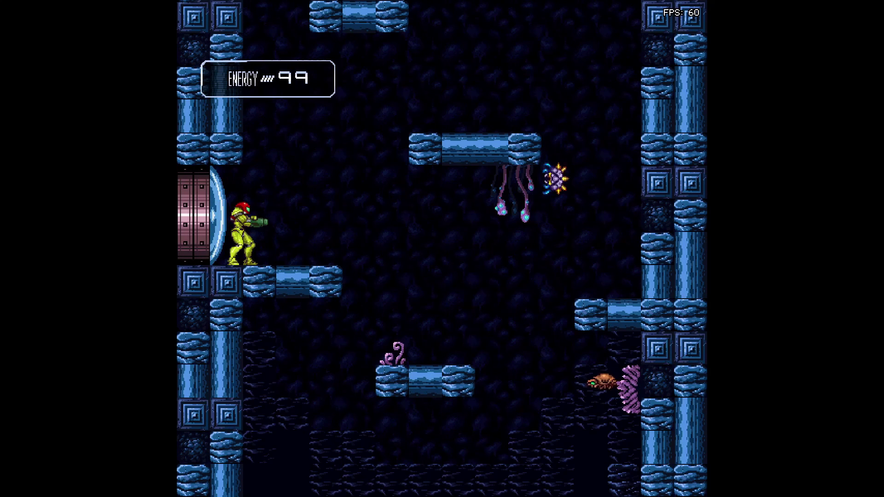
key(Right)
key(x)
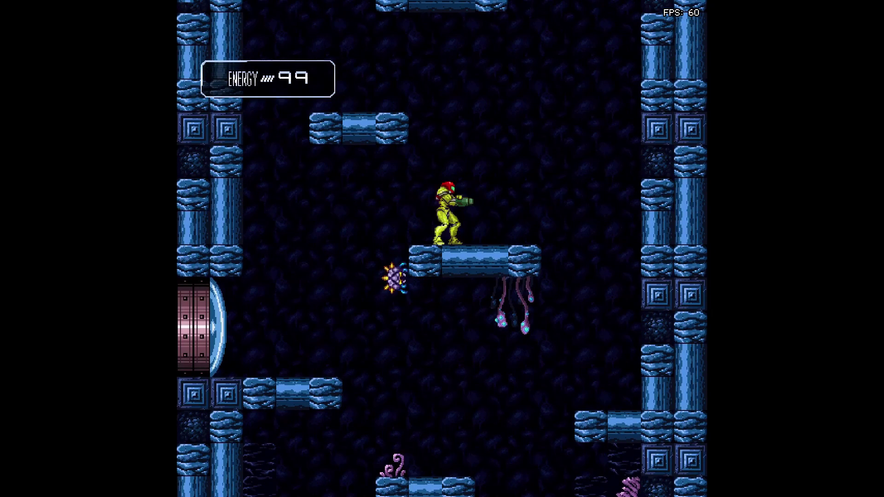
key(x)
key(Left)
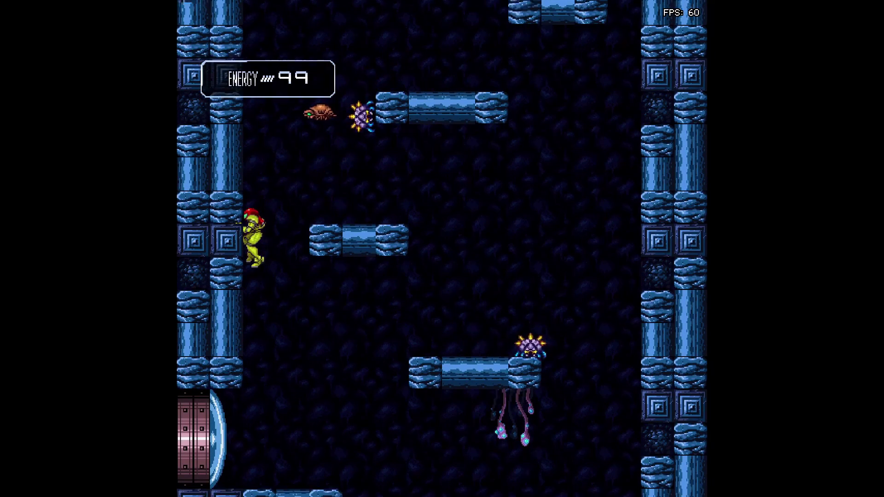
key(Right)
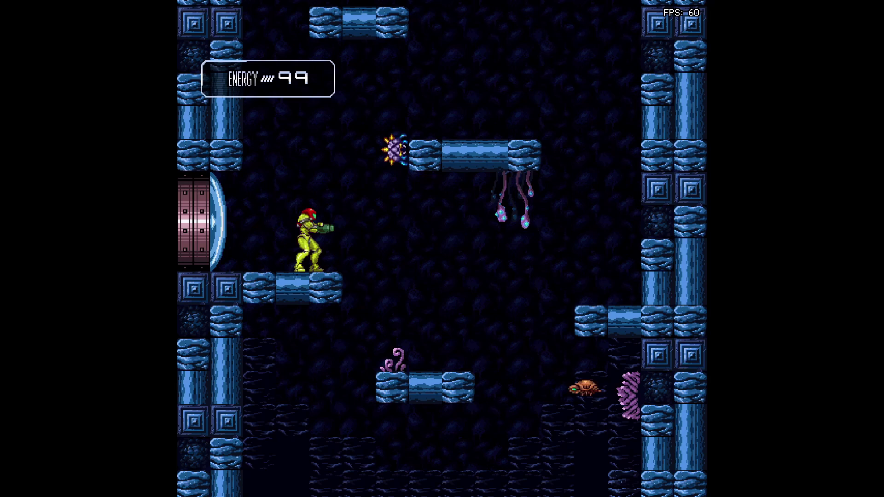
key(Left)
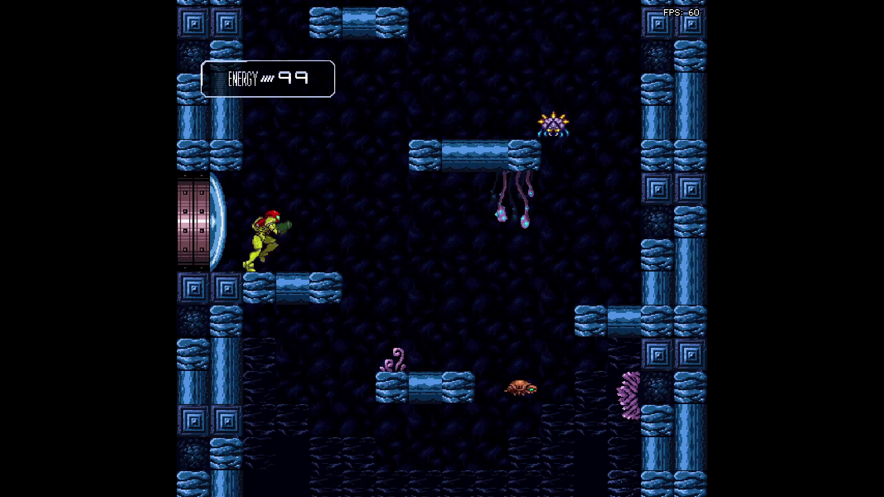
key(Right)
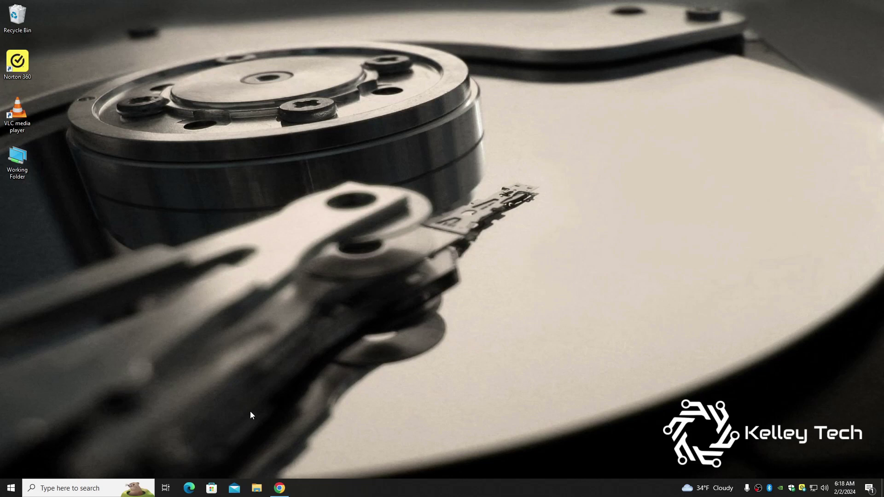
- Switch to Chrome and open the HD Pack Download (Version 2.0) link from the NES Metroid HD Pack forum topic
mouse_move(275, 491)
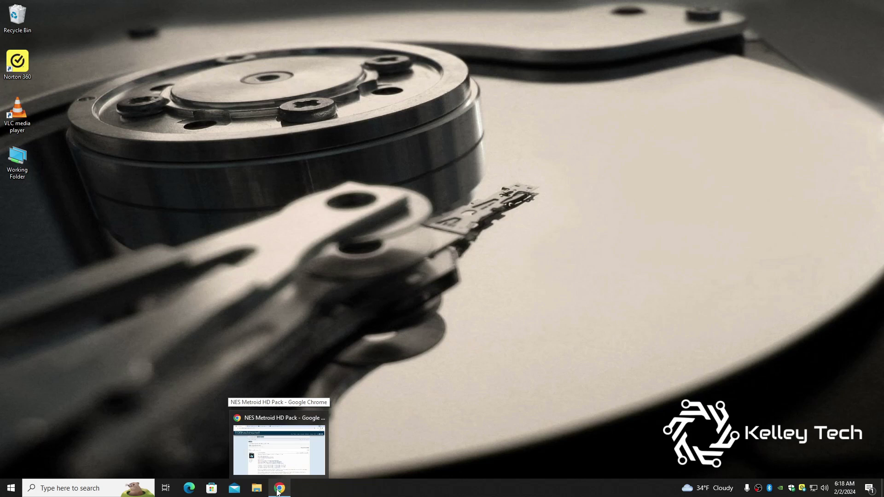
click(278, 491)
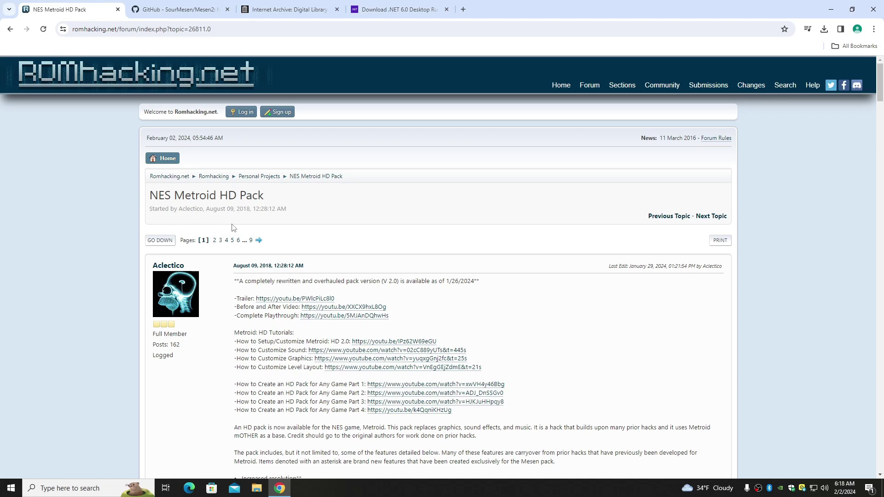
scroll(234, 228, down, 5)
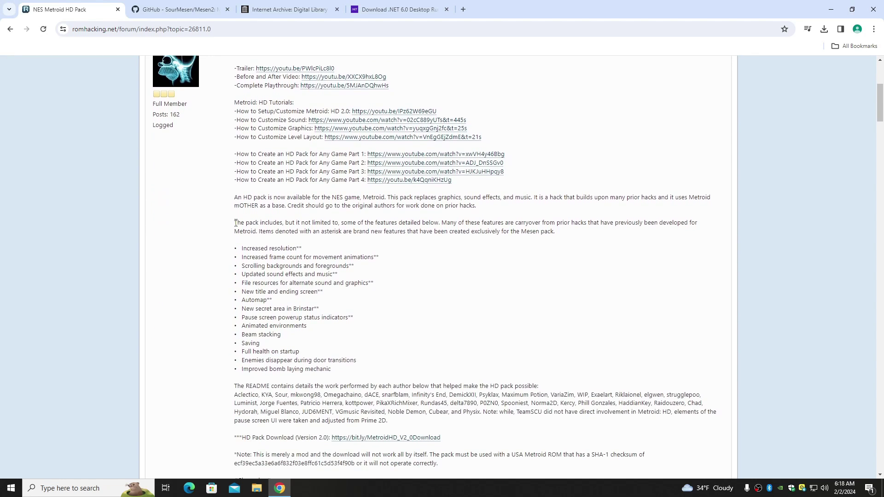
scroll(235, 223, down, 6)
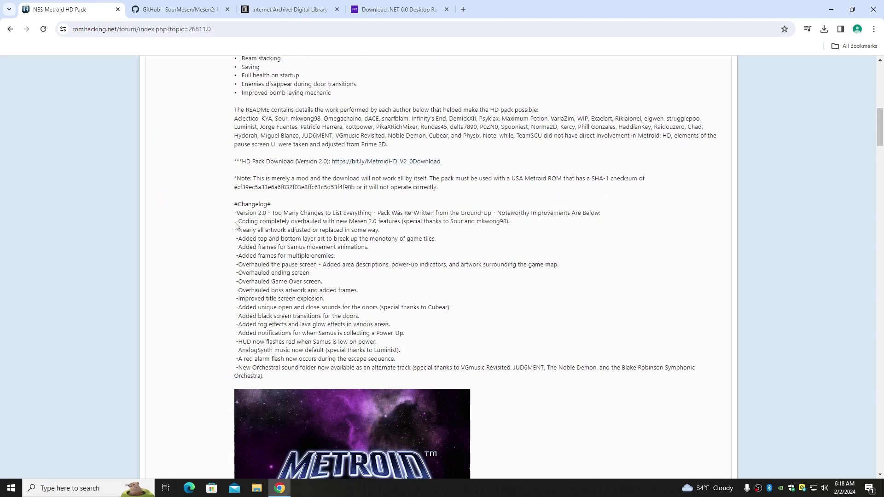
scroll(236, 225, down, 1)
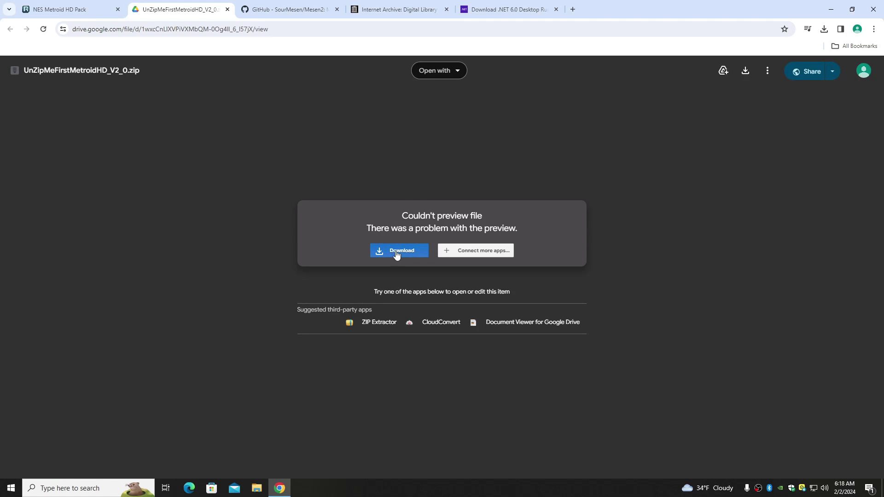
- Download UnZipMeFirstMetroidHD_V2_0.zip from Google Drive and close both Drive tabs
click(398, 253)
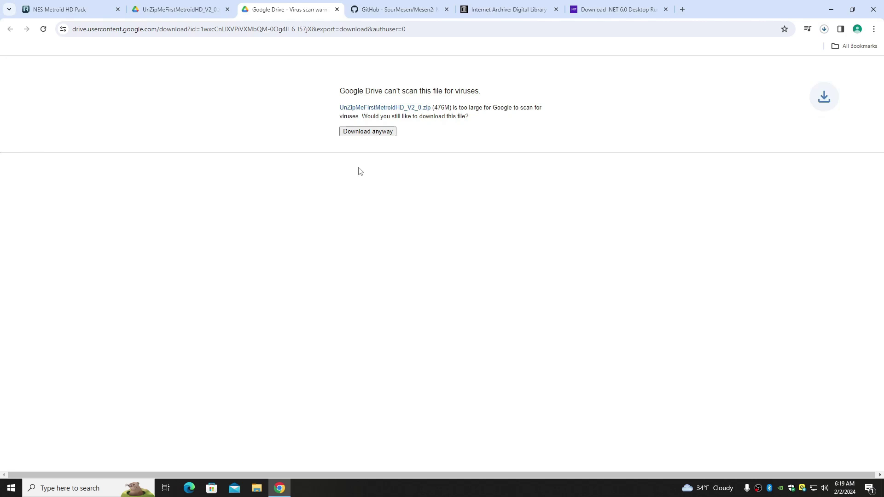
click(825, 29)
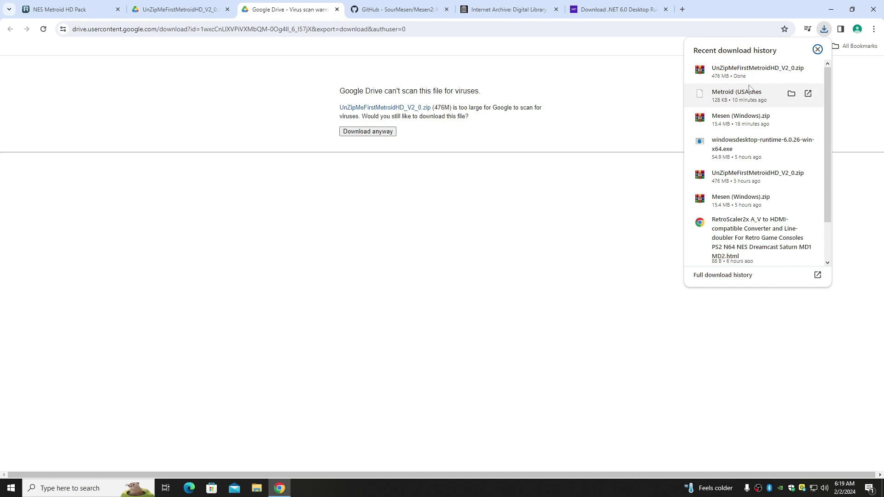
click(817, 49)
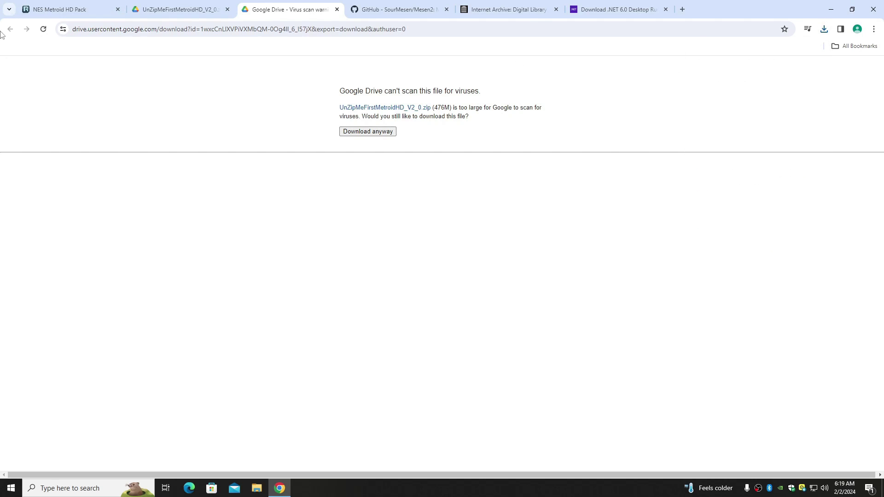
click(337, 9)
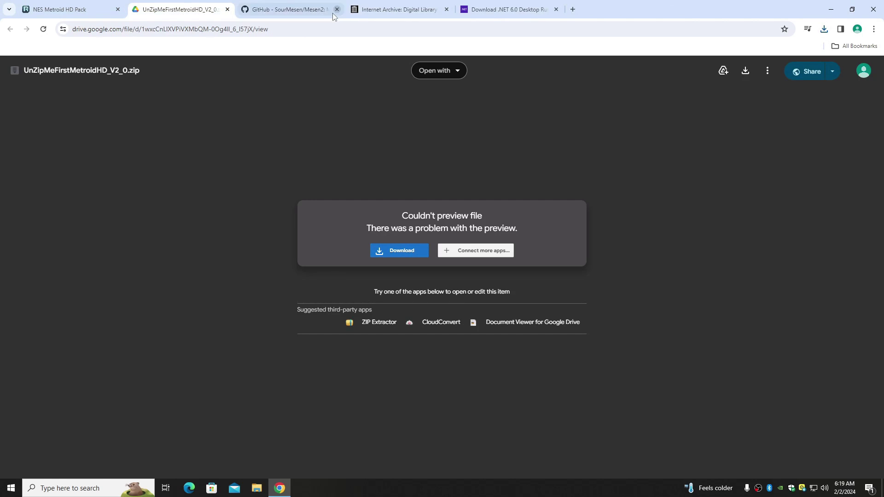
click(227, 9)
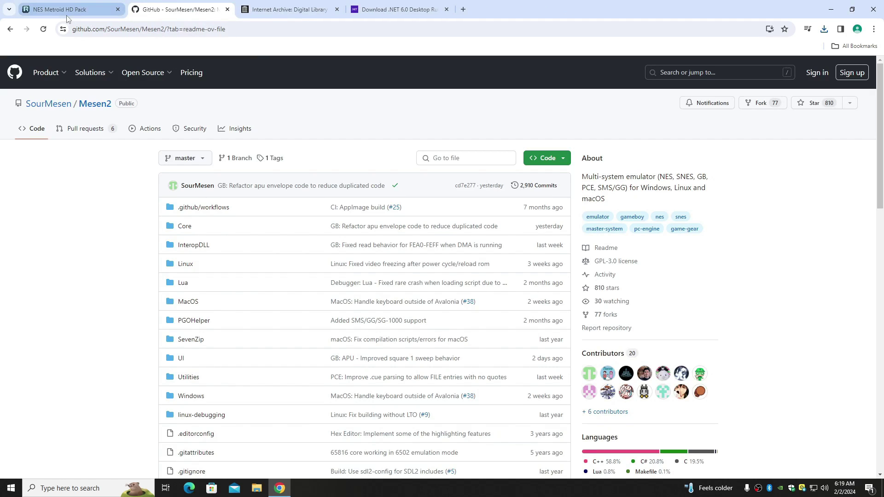
- Download the latest Windows development build of Mesen from the README of the Mesen2 GitHub repository
click(179, 13)
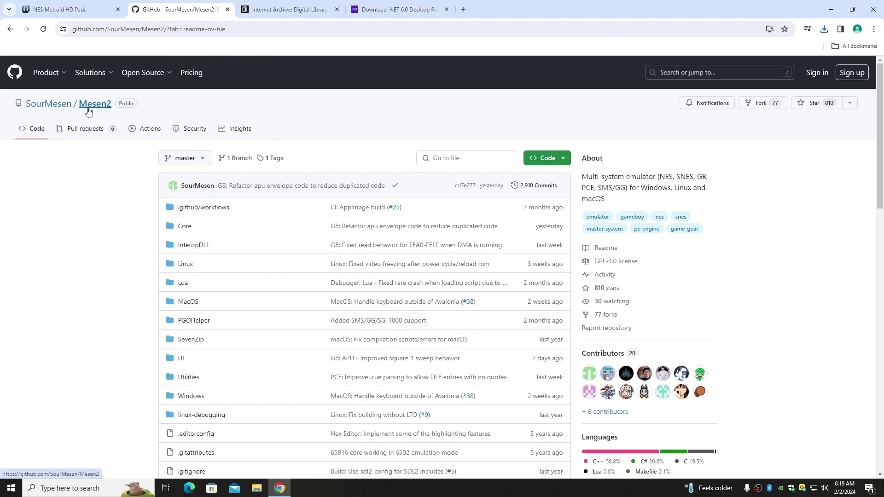
scroll(325, 177, down, 10)
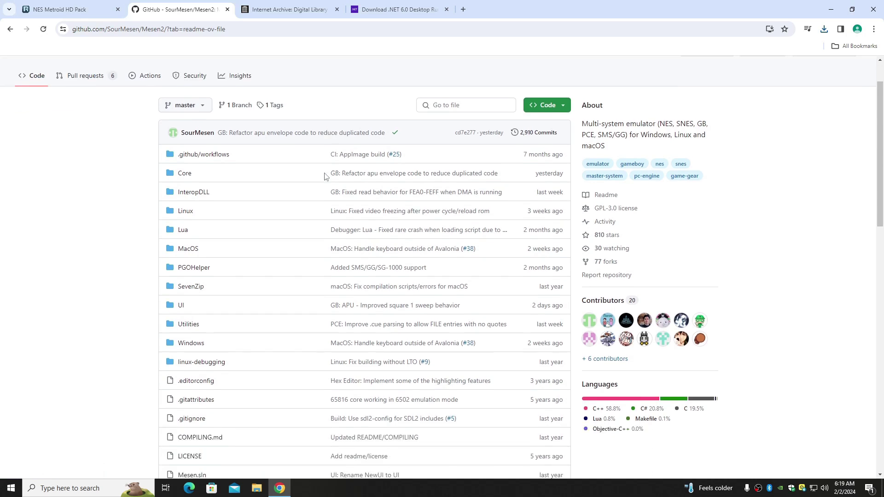
scroll(325, 176, down, 3)
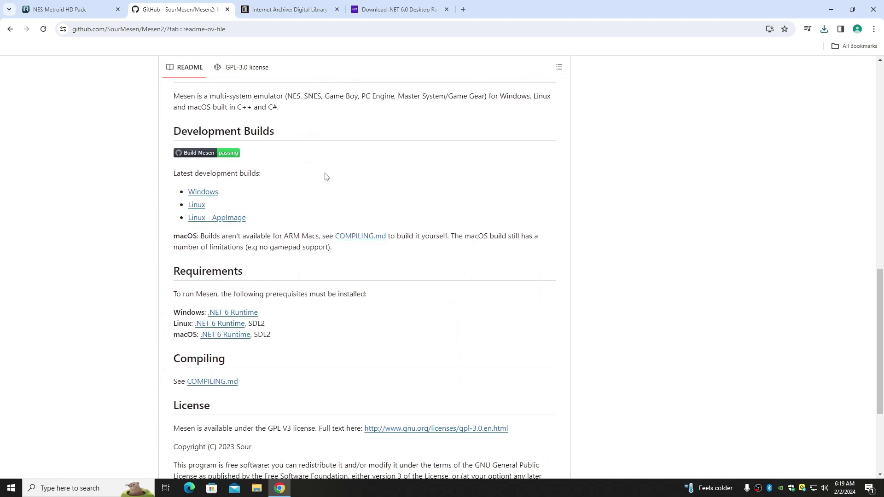
click(203, 194)
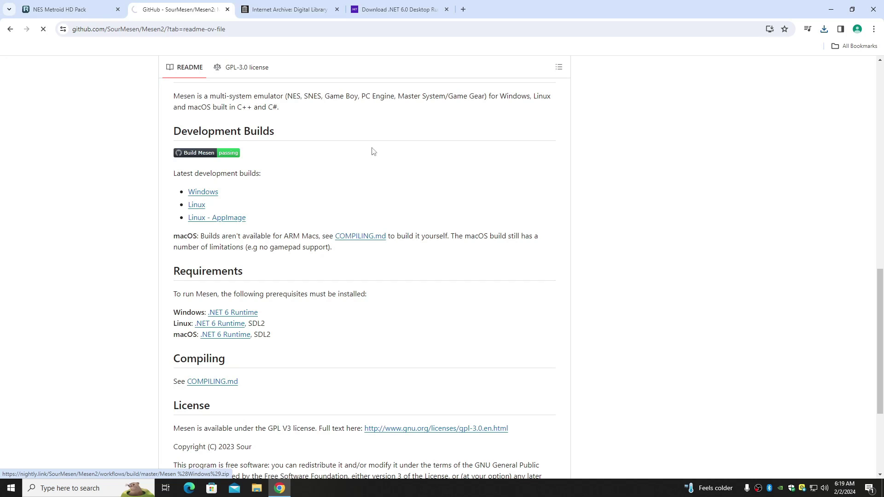
click(825, 29)
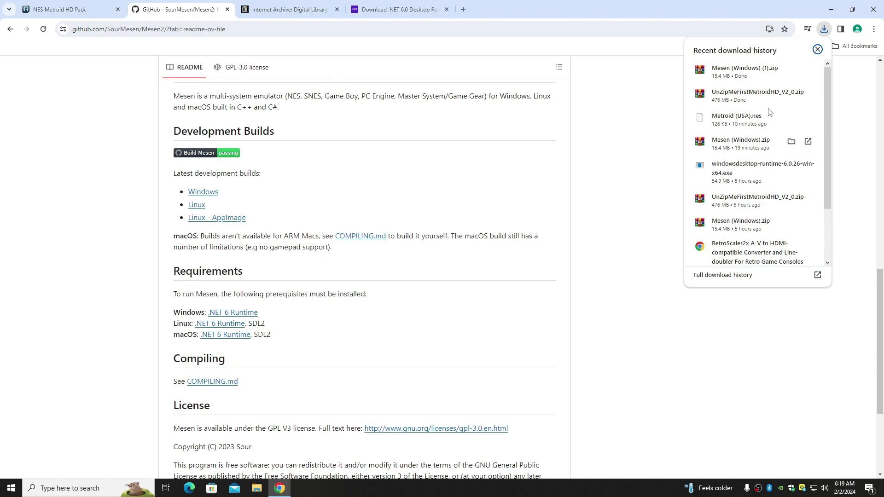
click(818, 49)
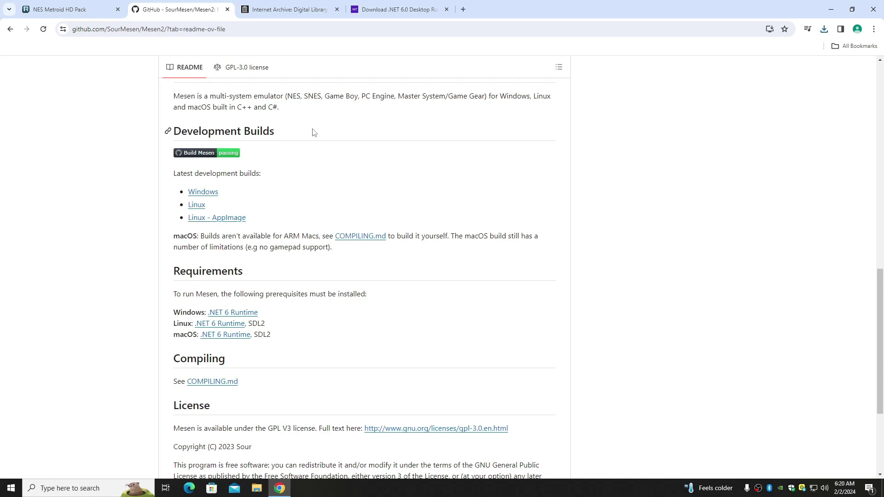
- From the Internet Archive results for "nes romset", open Nintendo Entertainment System NES Roms (Europe/USA) and show all of its files
click(298, 8)
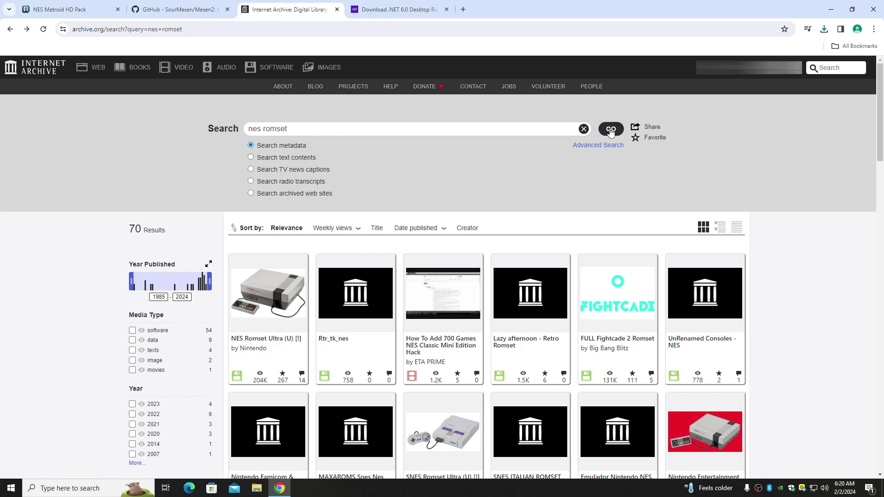
scroll(814, 272, down, 4)
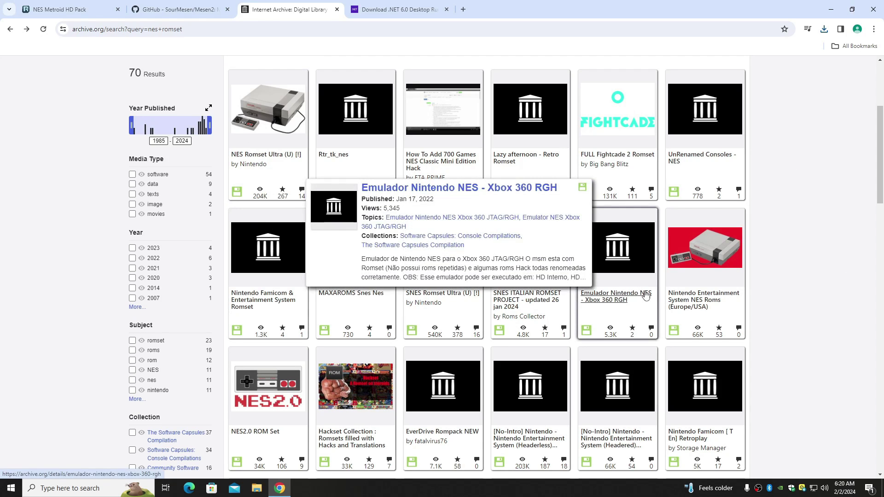
click(707, 298)
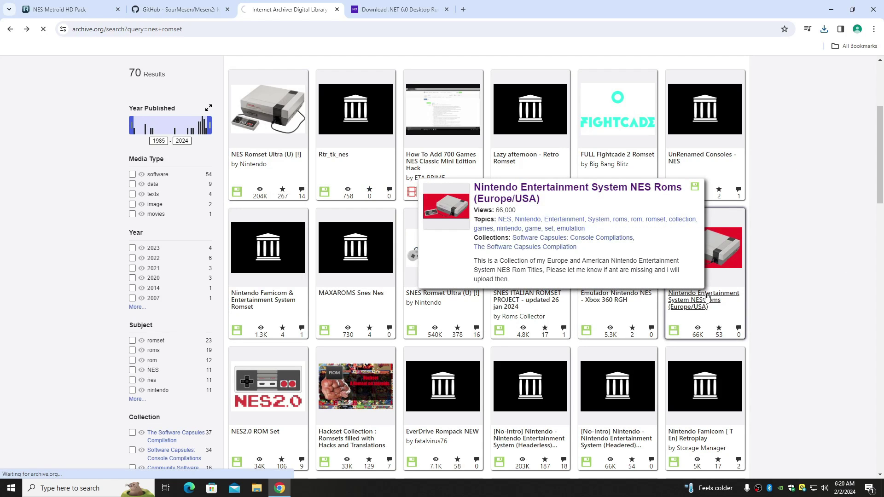
scroll(574, 292, down, 7)
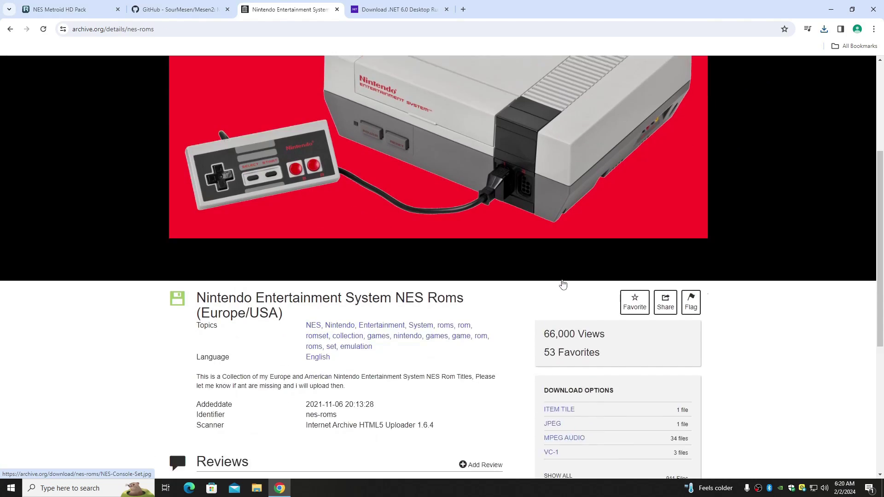
scroll(563, 280, down, 1)
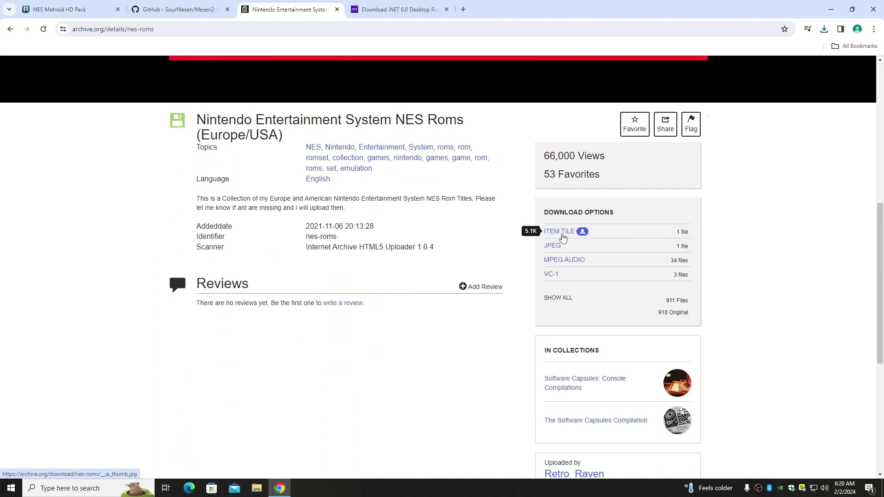
click(564, 299)
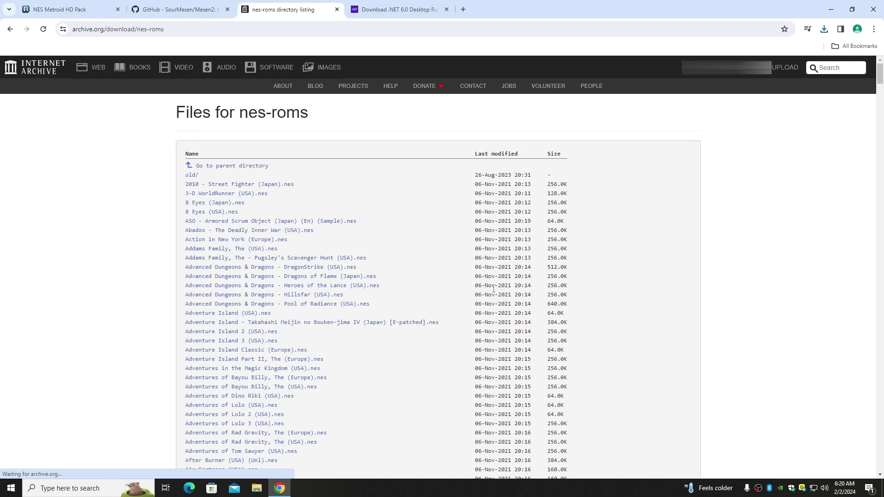
- Download Metroid (USA).nes from the nes-roms file listing and minimize the browser
scroll(468, 313, down, 15)
scroll(468, 312, down, 20)
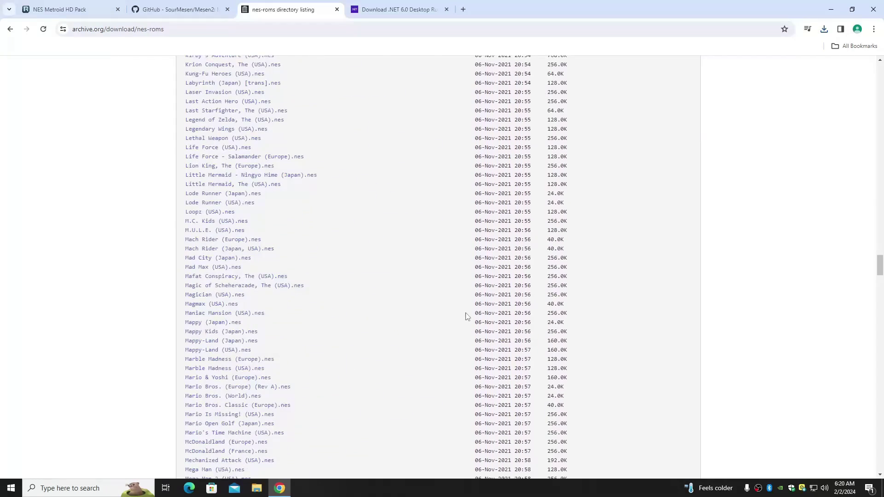
scroll(468, 316, down, 8)
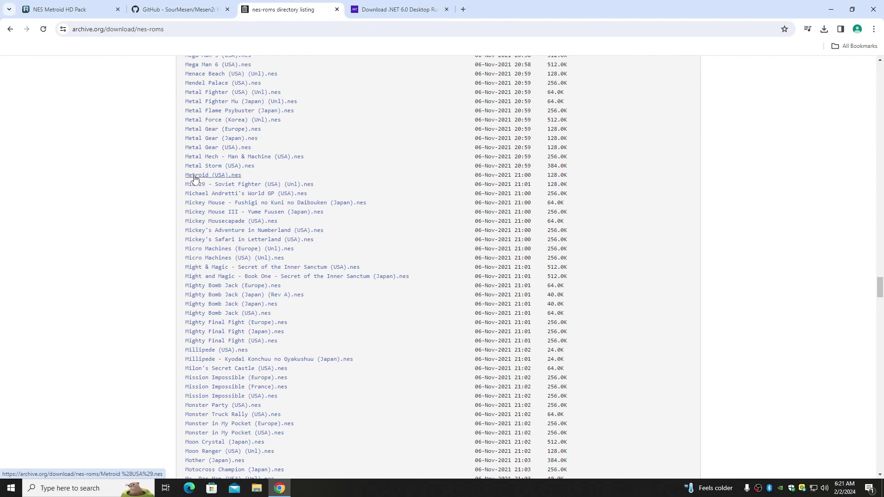
click(227, 179)
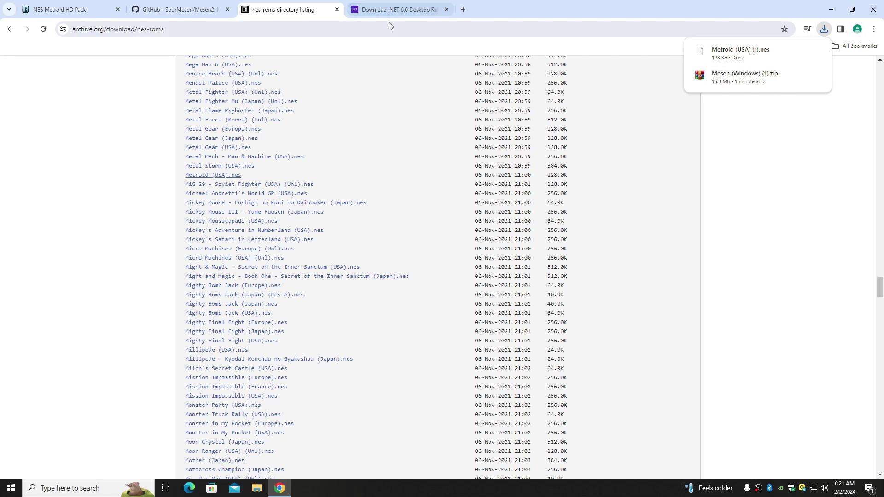
click(829, 14)
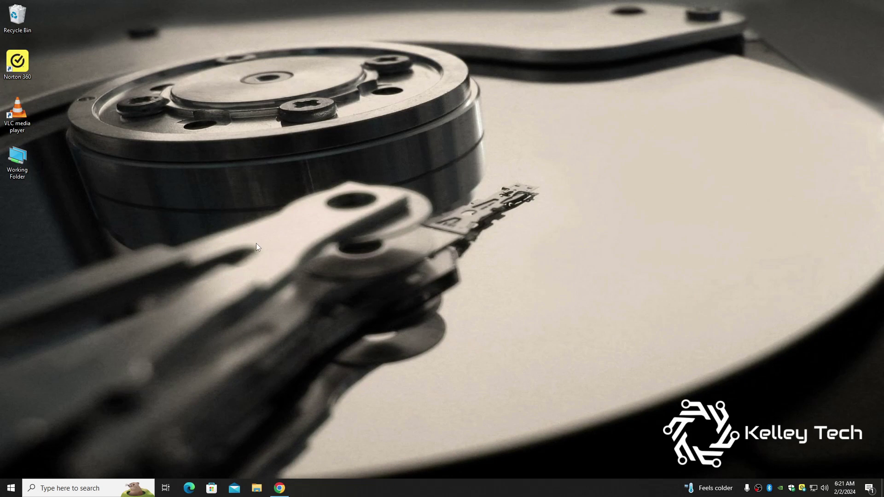
- Move UnZipMeFirstMetroidHD_V2_0, Mesen (Windows) and Metroid (USA).nes from the Downloads folder to the desktop and close File Explorer
click(256, 489)
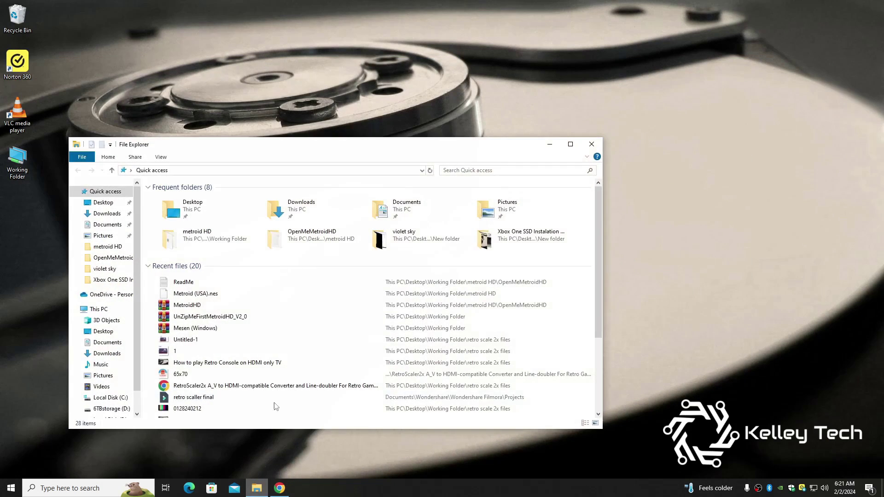
click(105, 215)
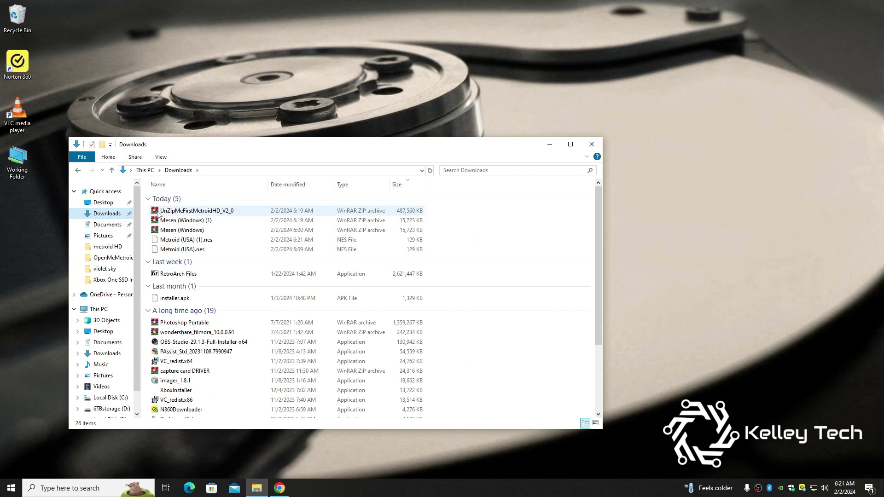
drag(155, 215, 20, 245)
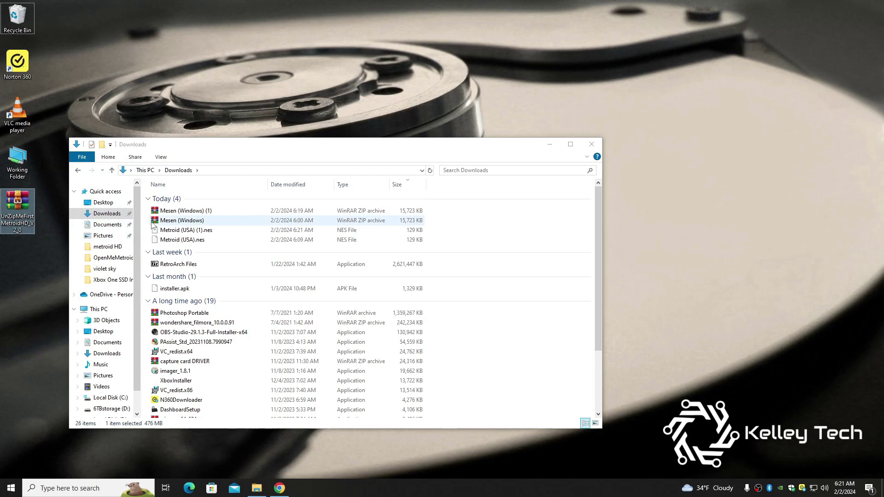
drag(155, 221, 29, 276)
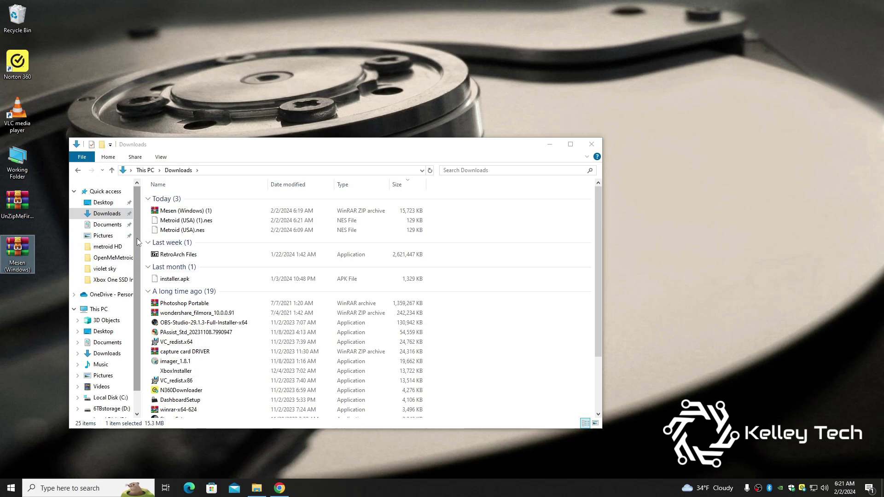
drag(156, 231, 26, 337)
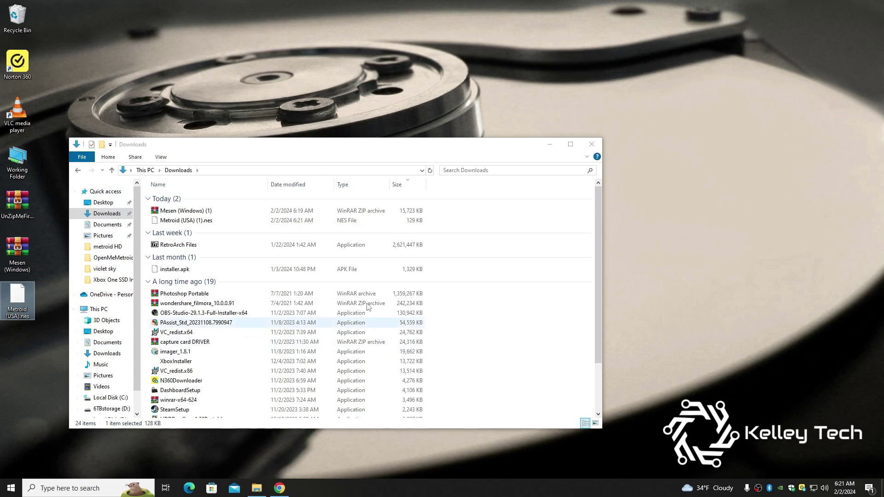
click(592, 144)
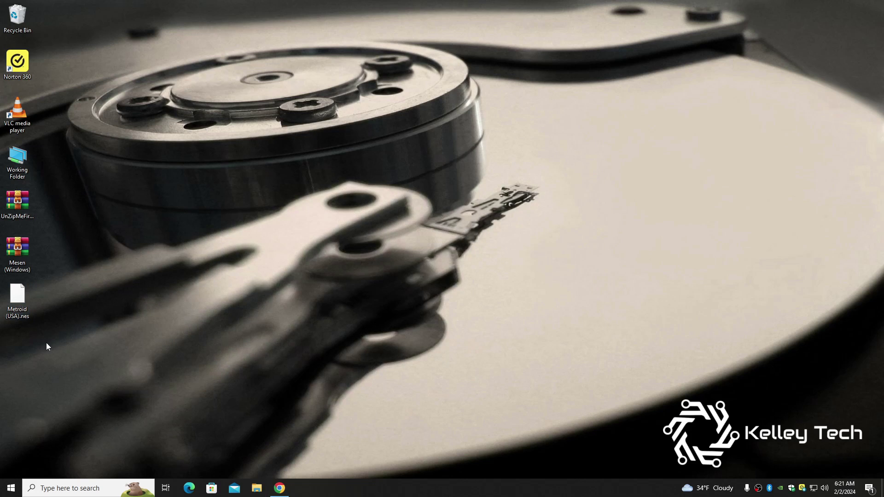
- Create a new folder named Metroid HD on the desktop
right_click(73, 26)
mouse_move(104, 116)
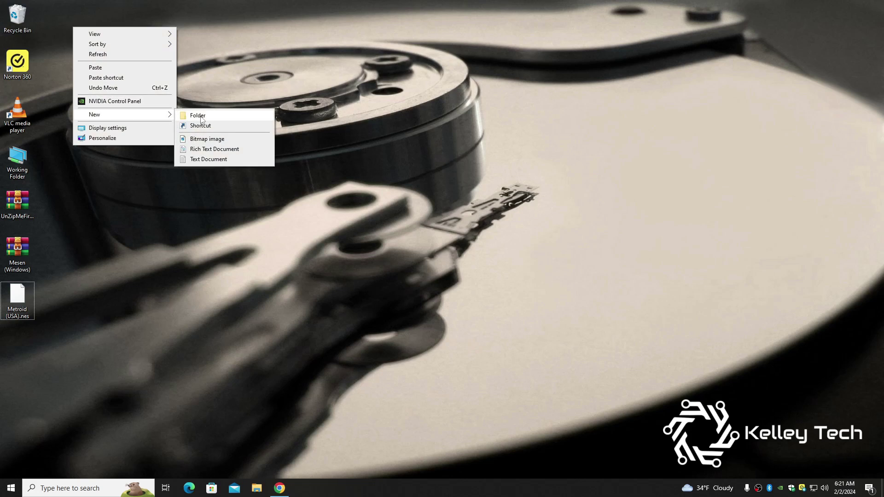
click(200, 117)
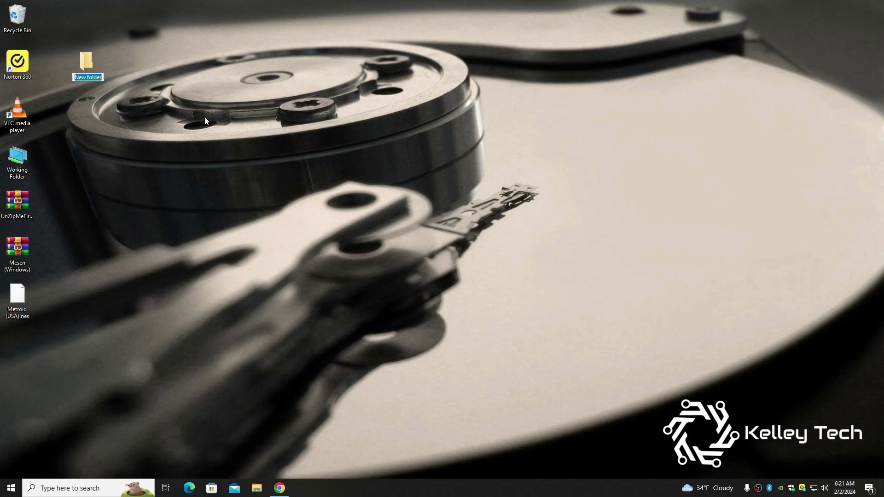
text(Metroid HD)
key(Return)
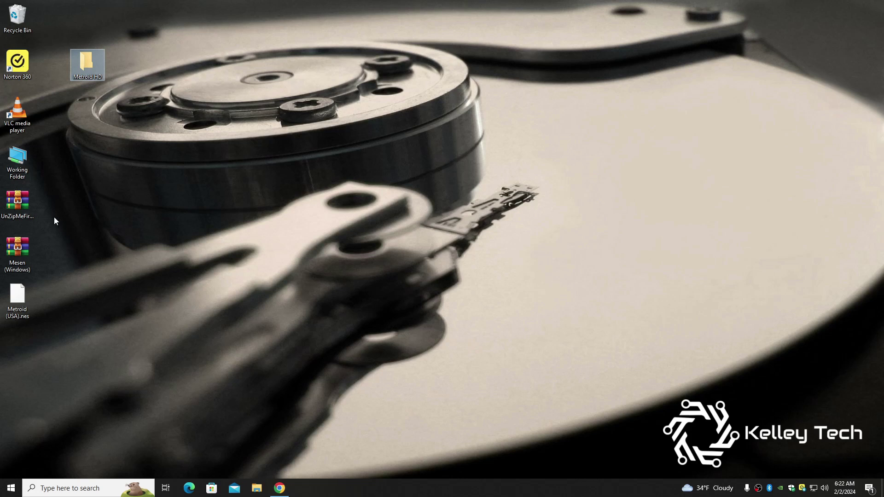
- Extract the UnZipMeFirstMetroidHD_V2_0 archive into the Metroid HD folder on the desktop
right_click(20, 214)
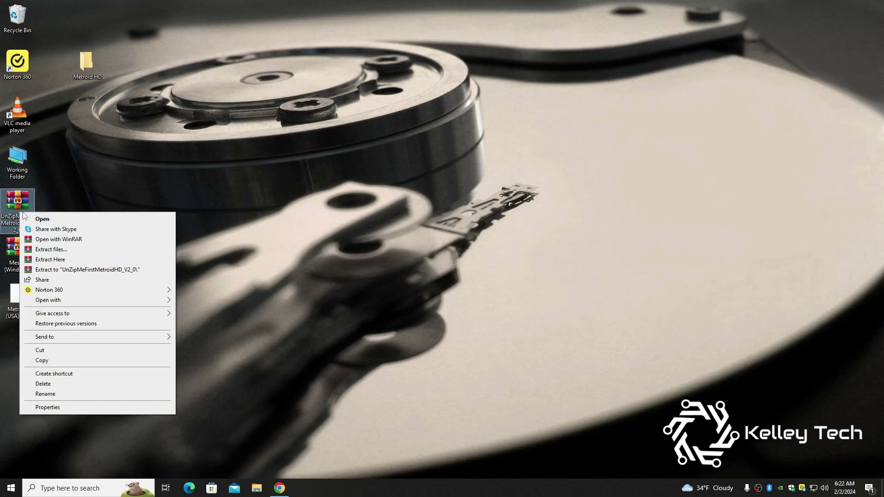
click(49, 250)
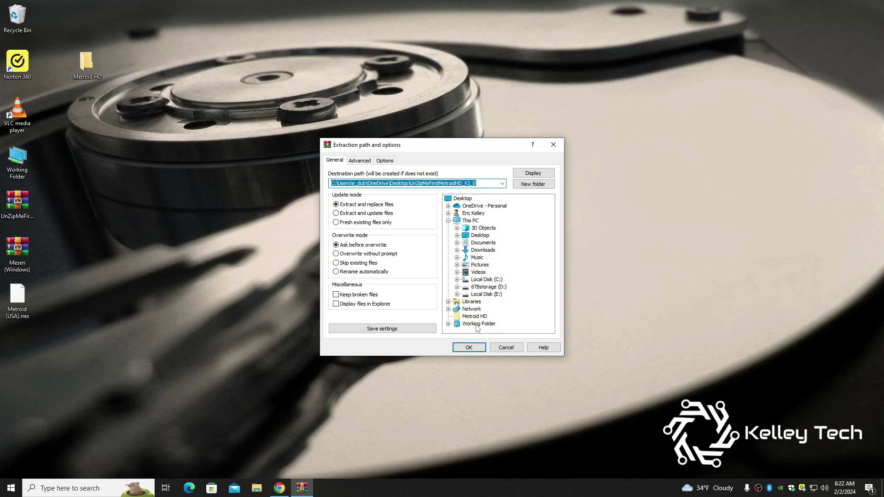
click(474, 317)
click(469, 348)
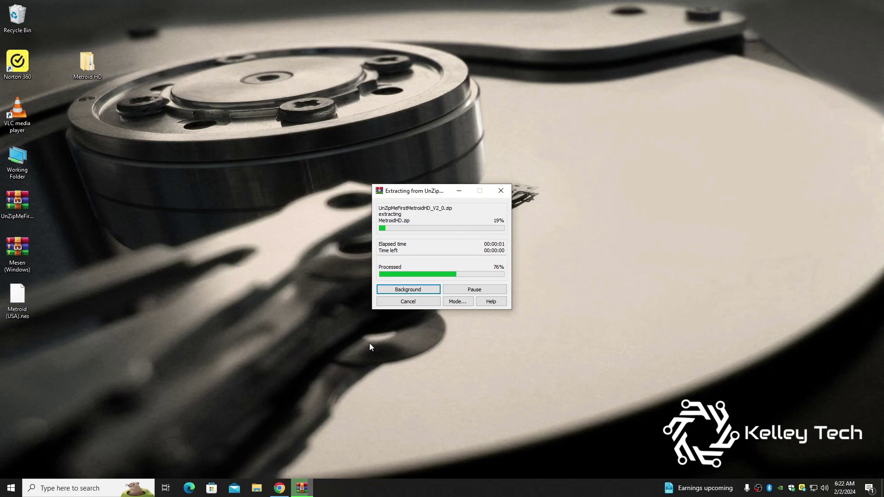
- Extract Mesen.exe from the Mesen (Windows) archive into the Metroid HD folder and close the archive
double_click(17, 253)
click(614, 99)
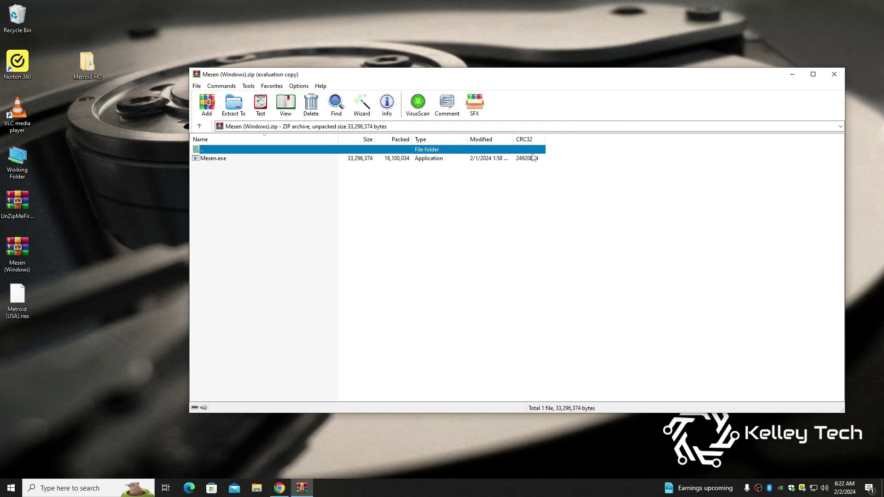
drag(202, 159, 93, 125)
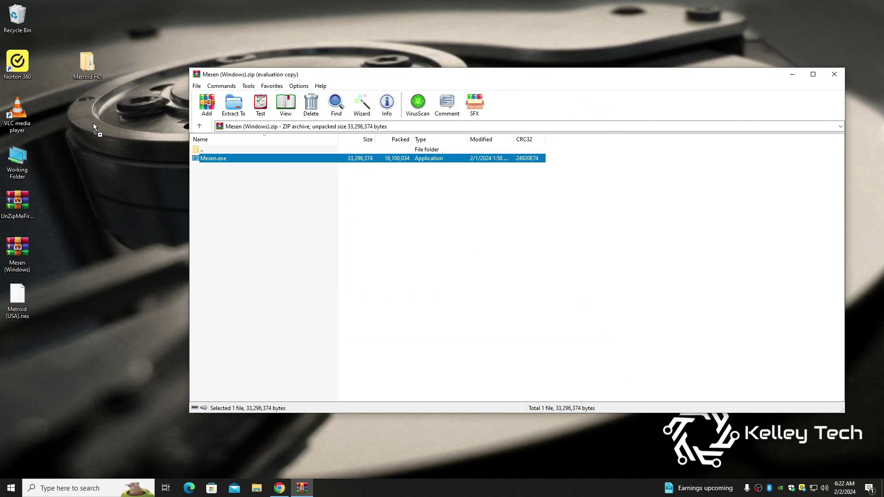
drag(87, 84, 87, 71)
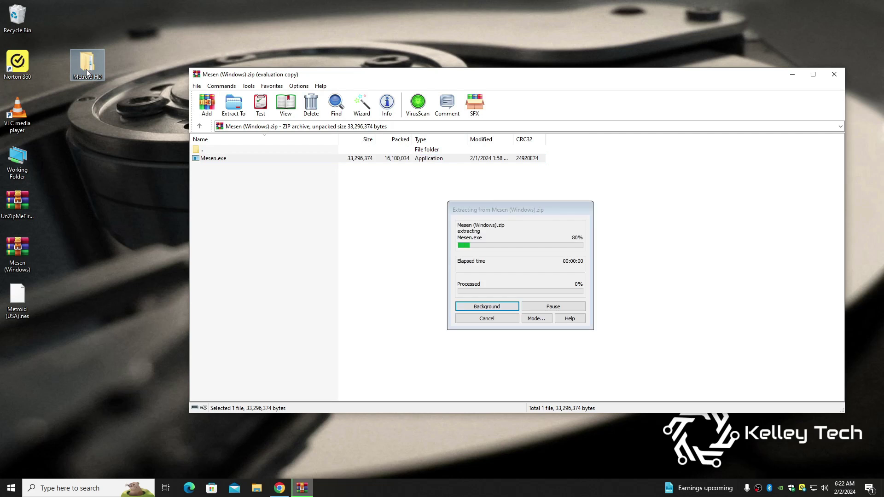
click(834, 75)
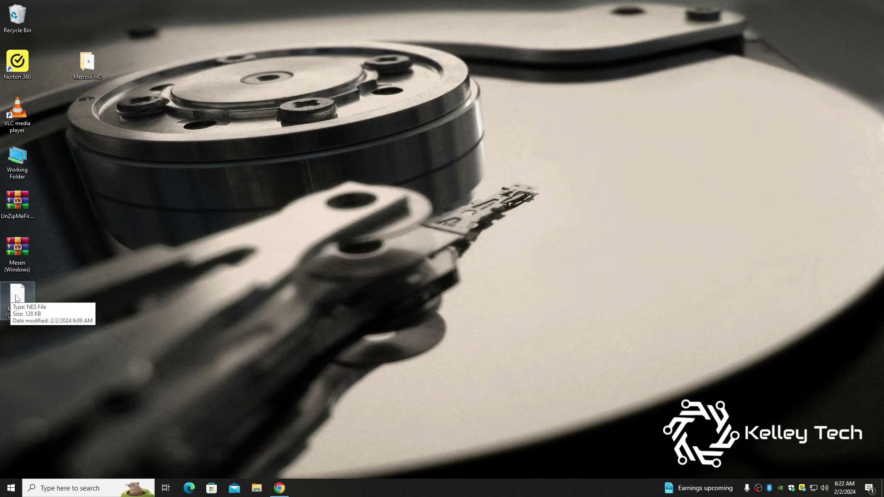
- Move Metroid (USA).nes into the Metroid HD folder and delete the UnZipMeFirstMetroidHD_V2_0 and Mesen (Windows) archives from the desktop
mouse_move(16, 298)
mouse_down()
mouse_move(97, 250)
mouse_move(106, 43)
mouse_move(91, 59)
mouse_move(31, 331)
mouse_move(19, 313)
mouse_up()
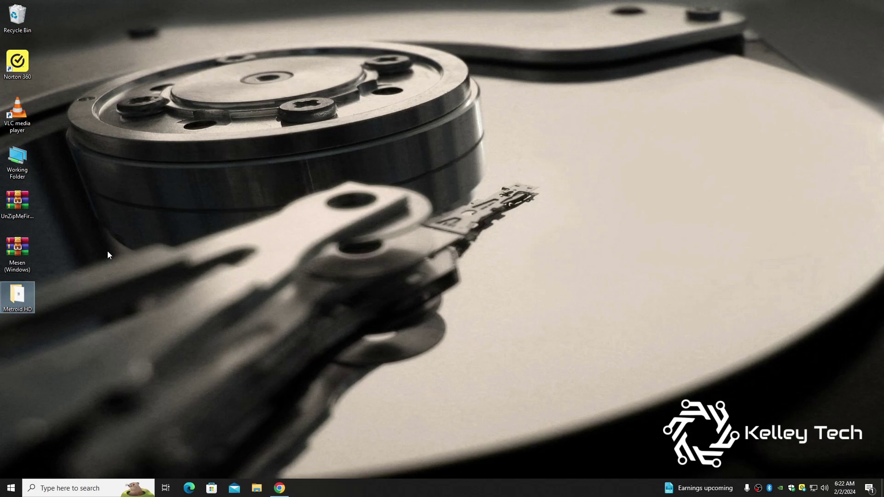
drag(79, 186, 15, 251)
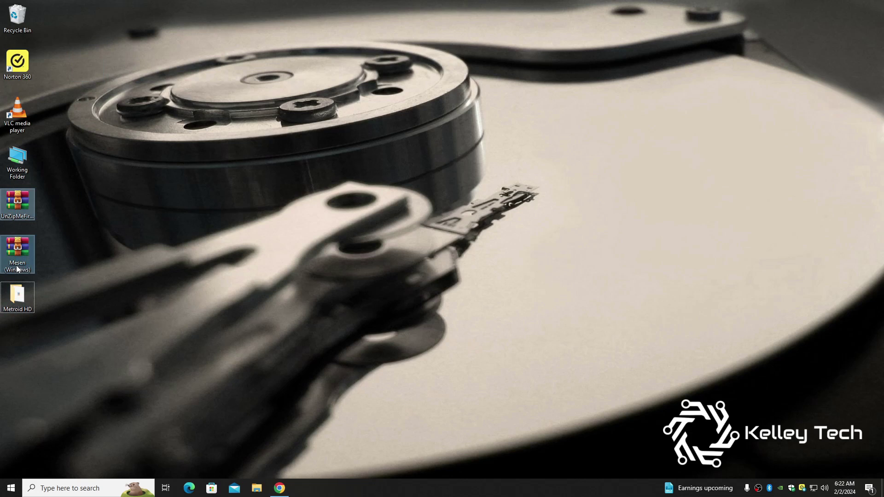
right_click(15, 251)
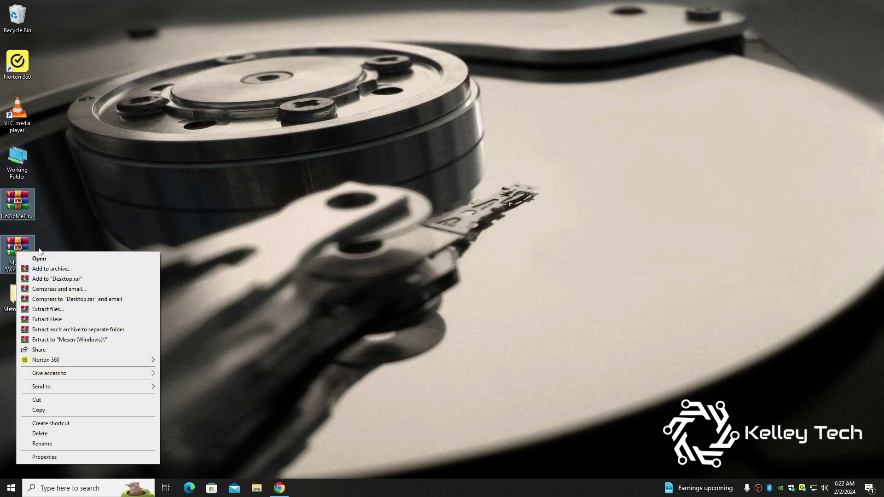
click(39, 433)
drag(17, 297, 21, 208)
- Open the Metroid HD folder, check the contents of its OpenMeMetroidHD subfolder and return to Metroid HD
double_click(20, 208)
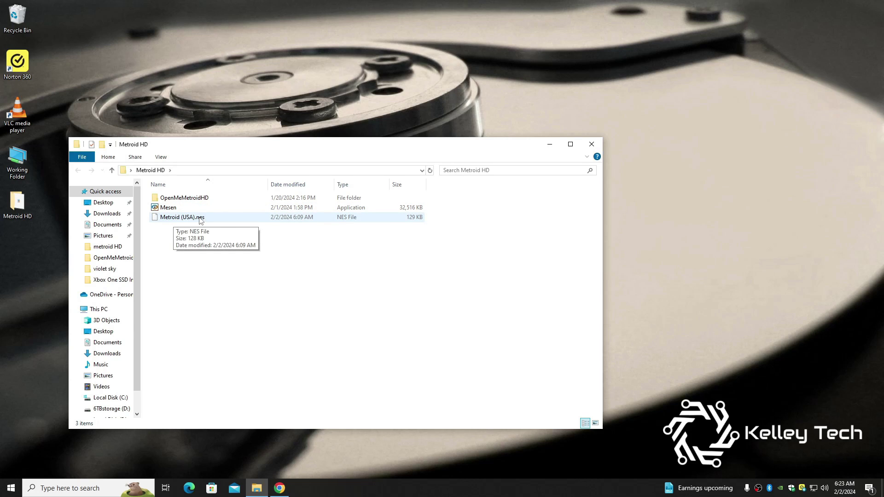
double_click(194, 200)
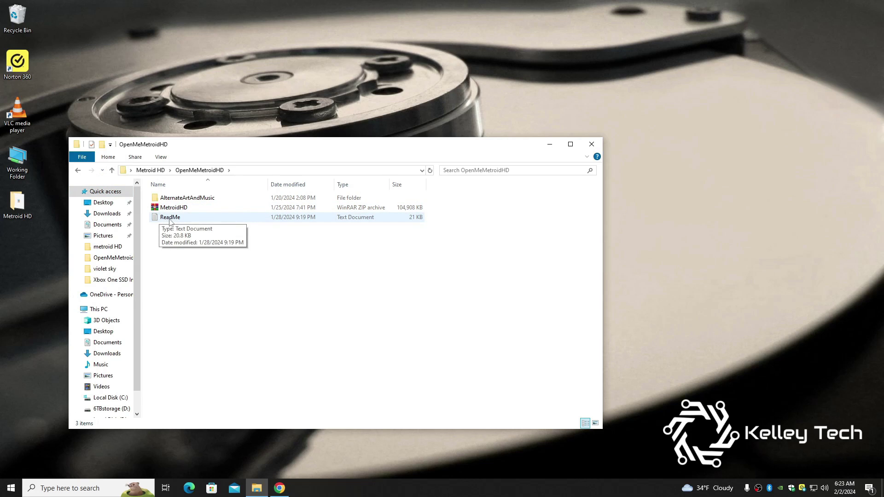
click(79, 171)
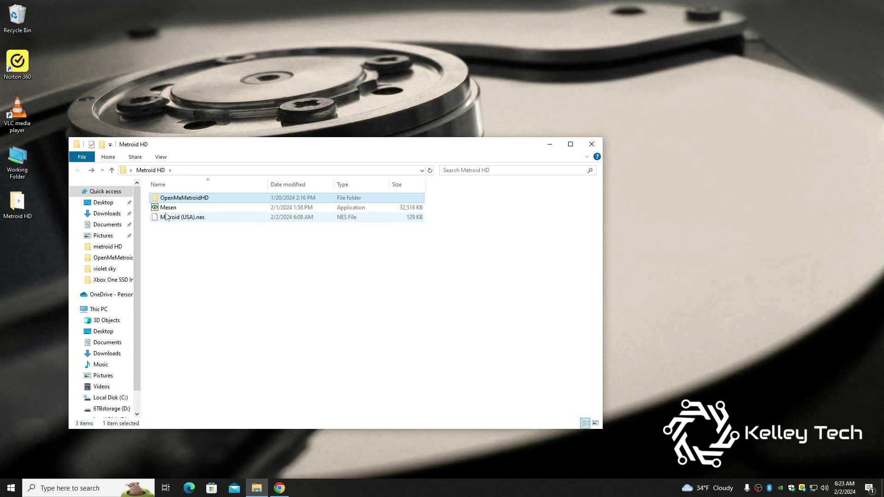
- Launch Mesen from the Metroid HD folder and check its NES settings for HD packs and controller input
double_click(157, 210)
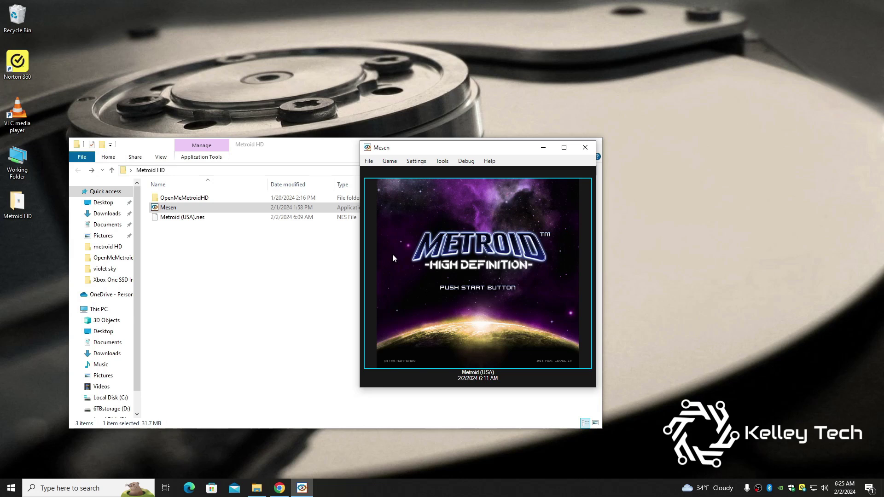
click(416, 161)
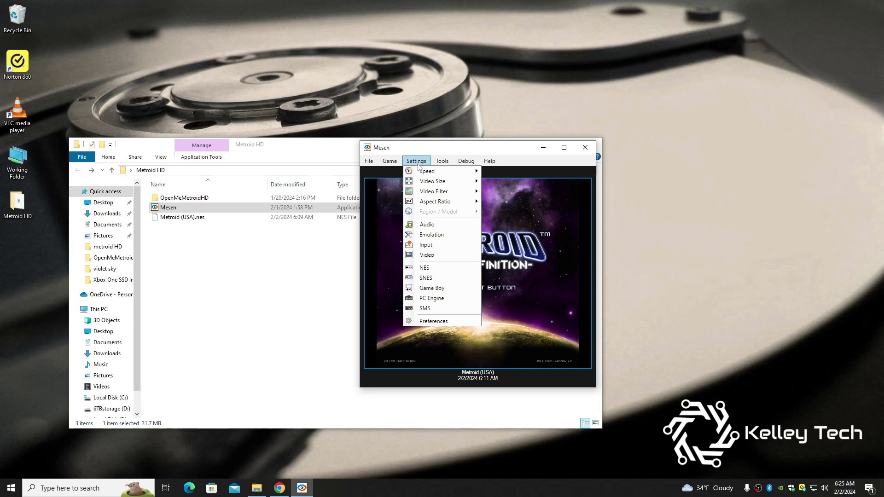
click(421, 255)
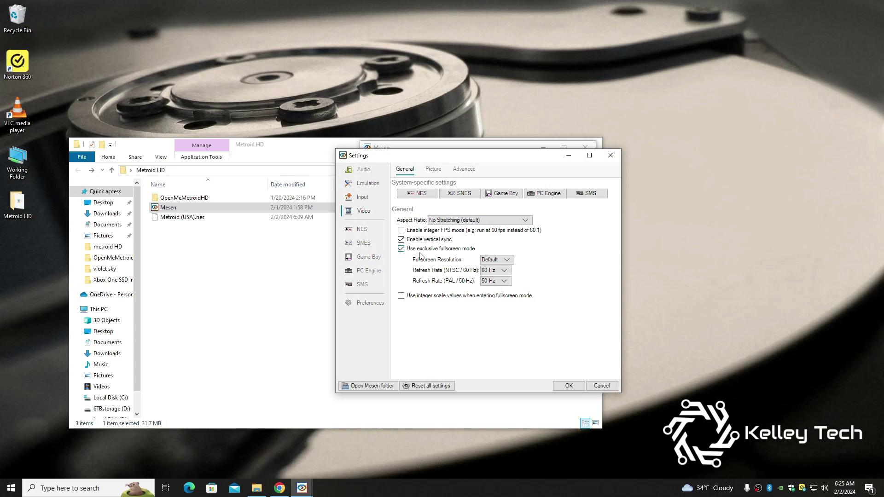
click(421, 195)
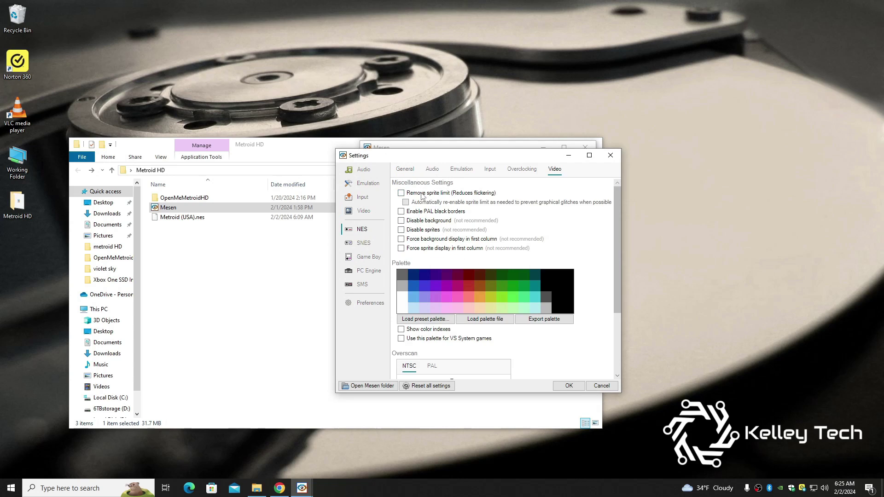
click(404, 172)
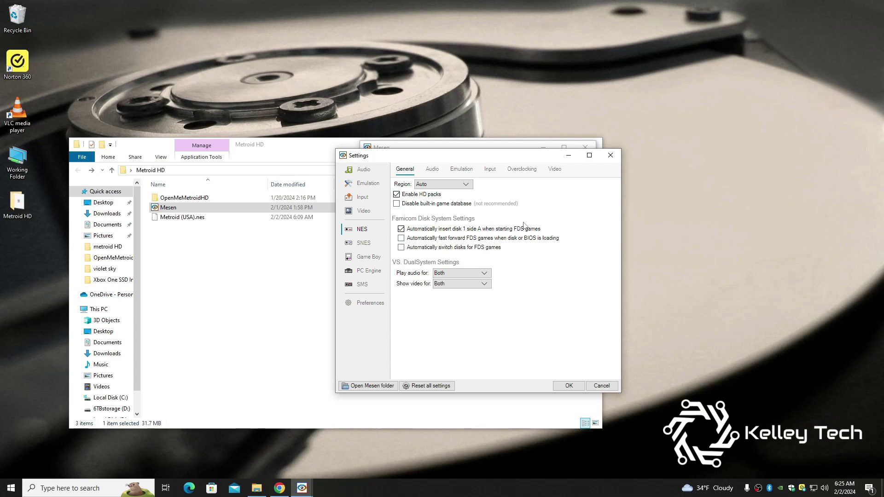
click(490, 172)
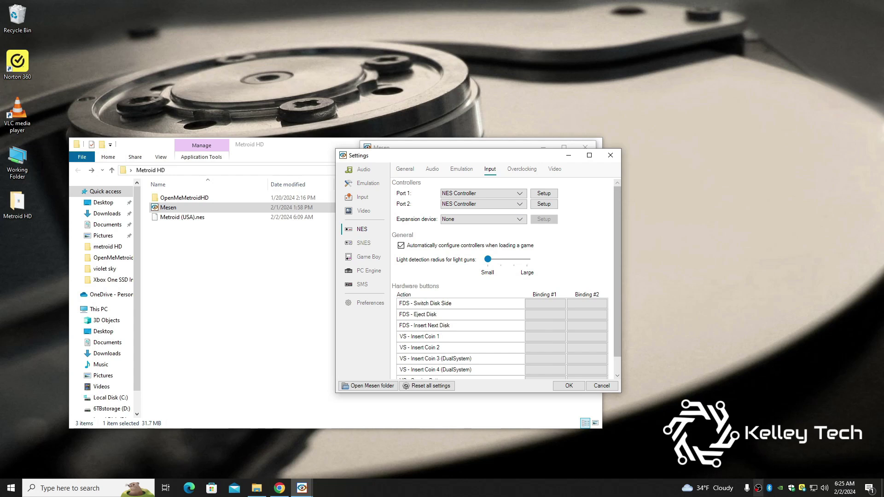
- Pair the Xbox Wireless Controller with Windows over Bluetooth and close the Windows Bluetooth settings
click(769, 490)
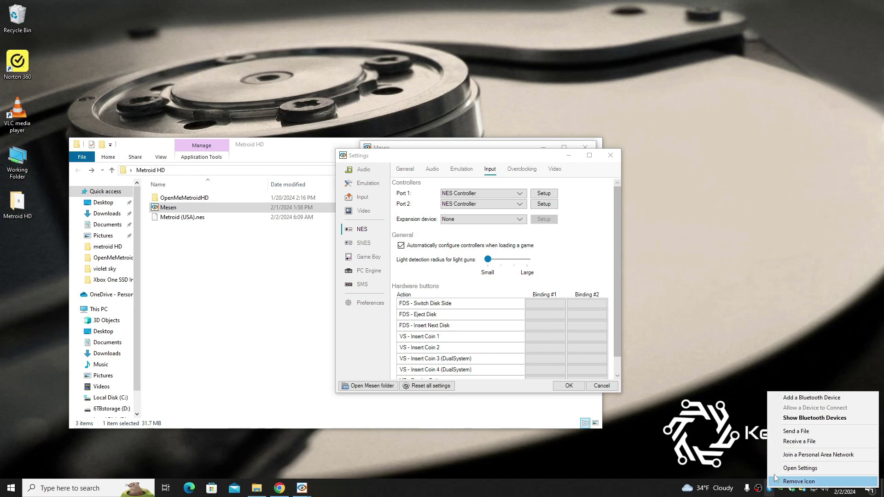
click(776, 396)
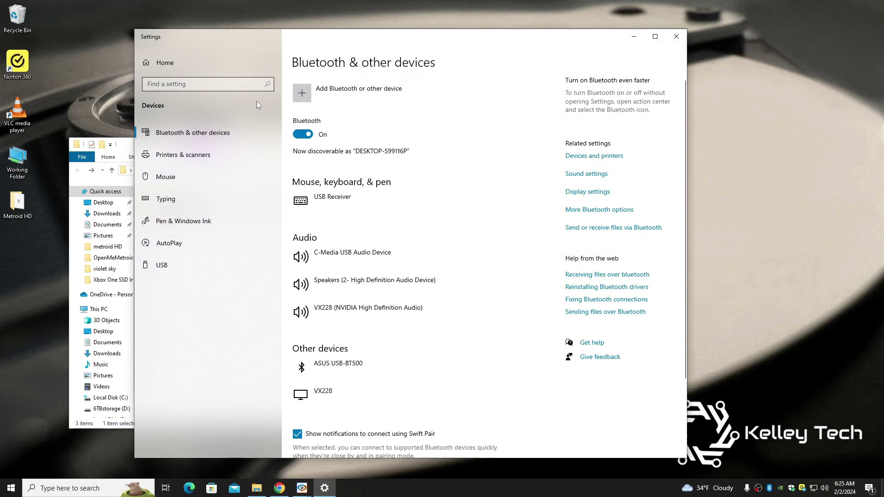
click(301, 94)
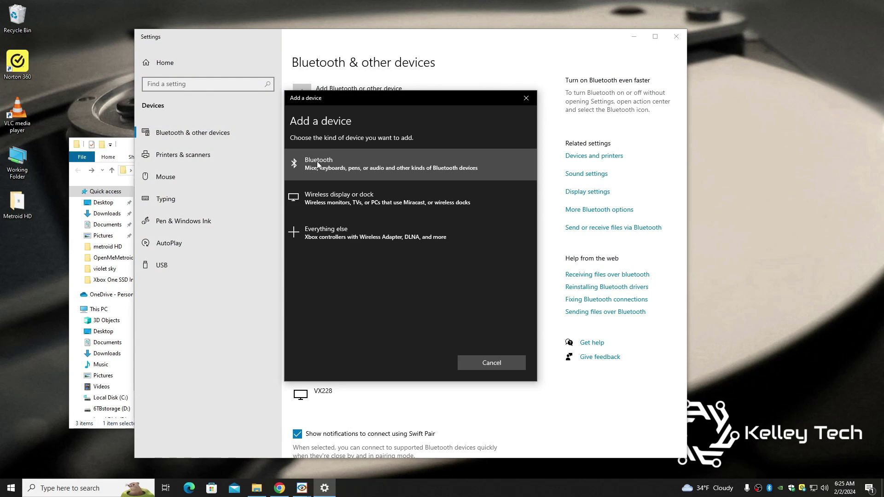
click(318, 164)
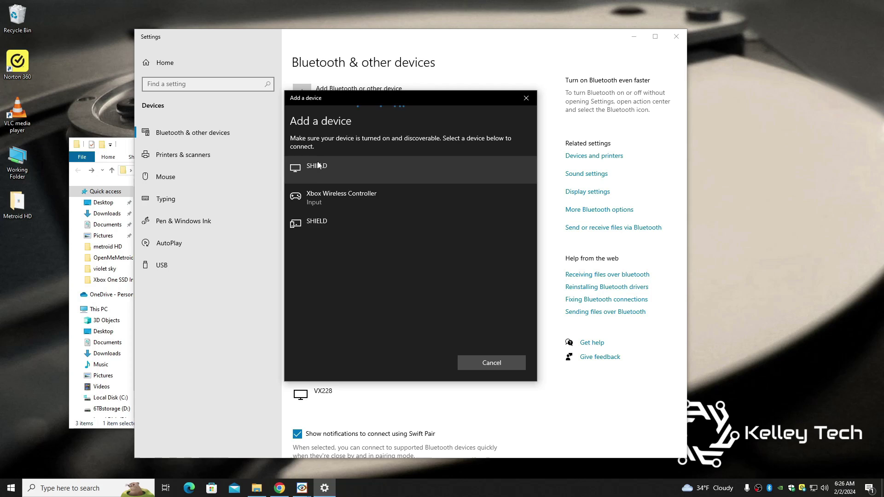
click(325, 224)
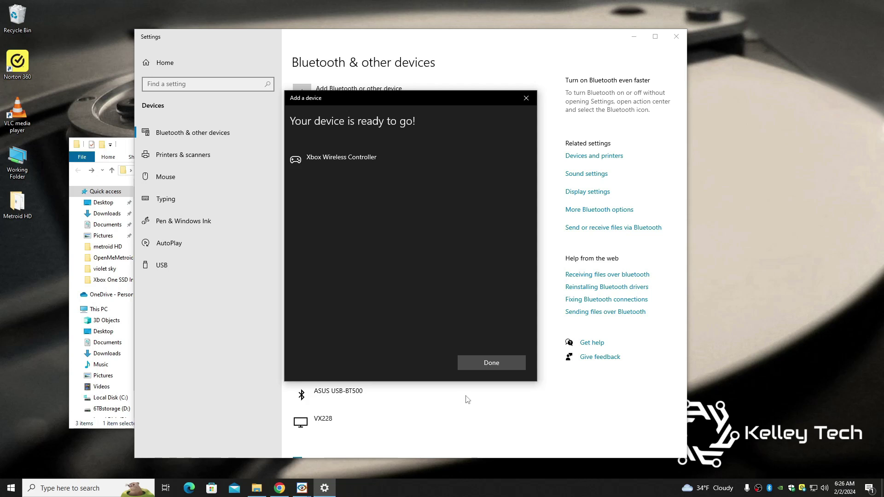
click(481, 366)
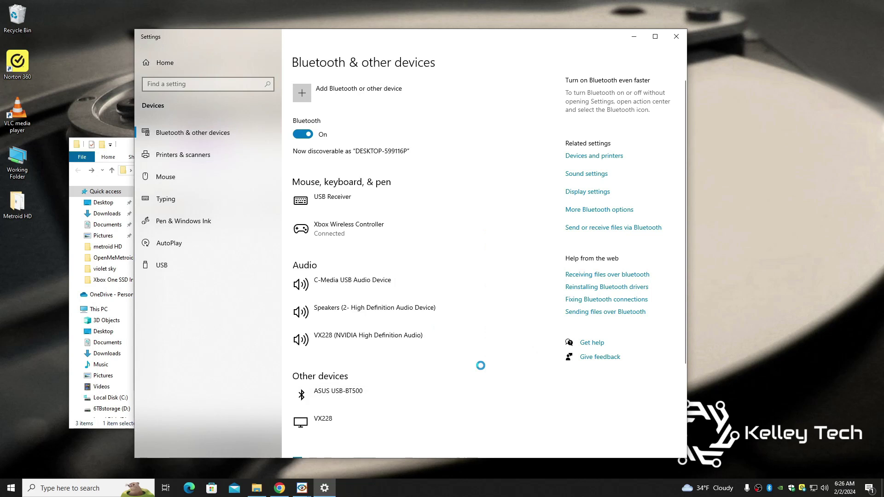
click(677, 37)
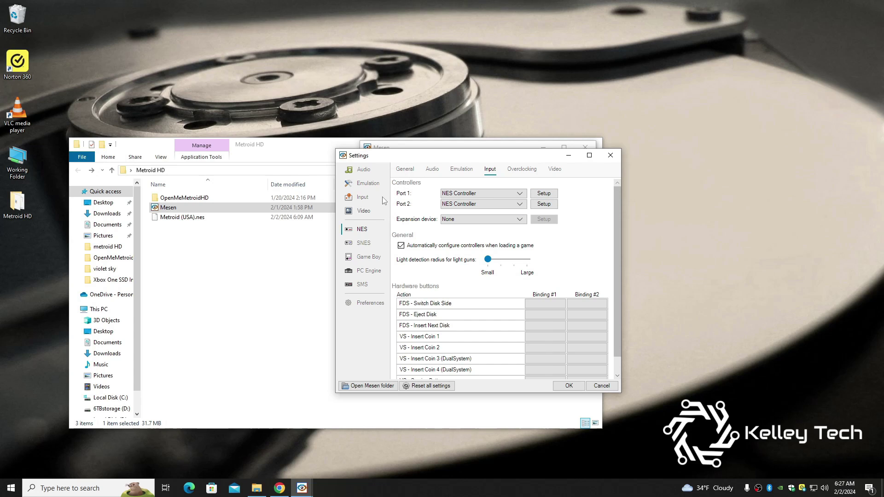
- Check Mesen's general video settings, accept the settings, and load Metroid (USA).nes from the Metroid HD folder
click(363, 211)
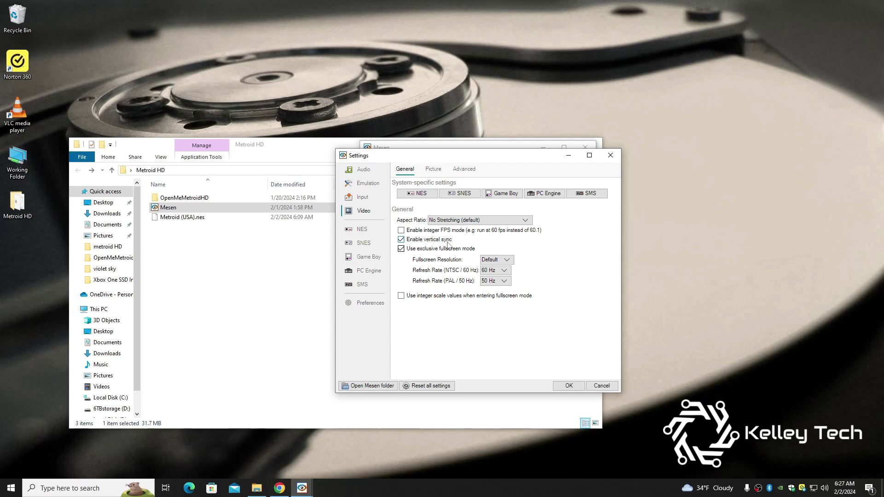
click(567, 389)
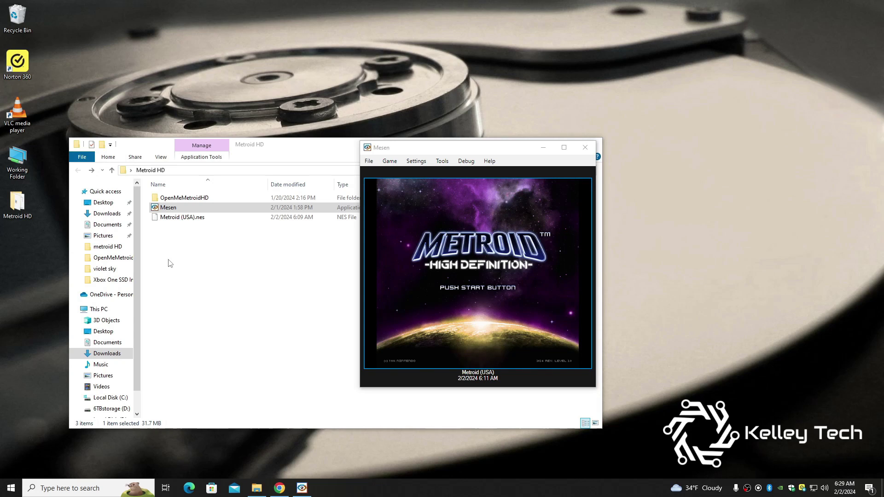
double_click(156, 219)
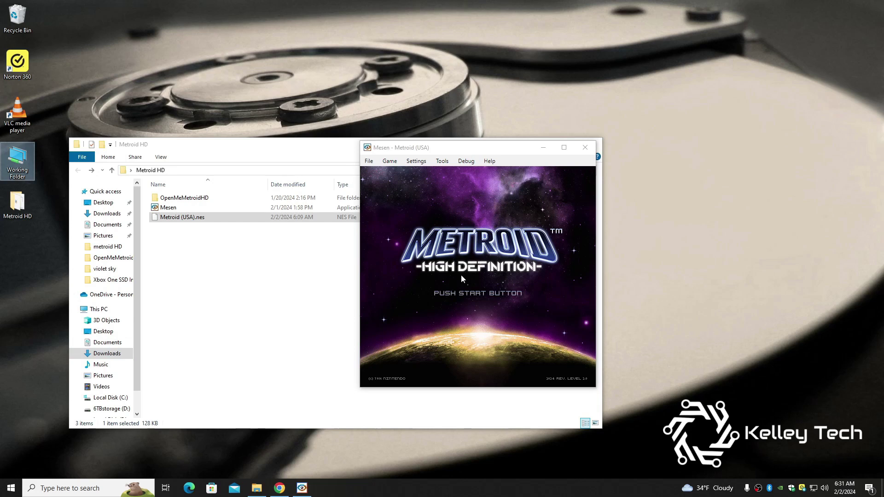
- Start an HD pack installation, select MetroidHD in the OpenMeMetroidHD folder on the desktop, and cancel the file selection
click(448, 165)
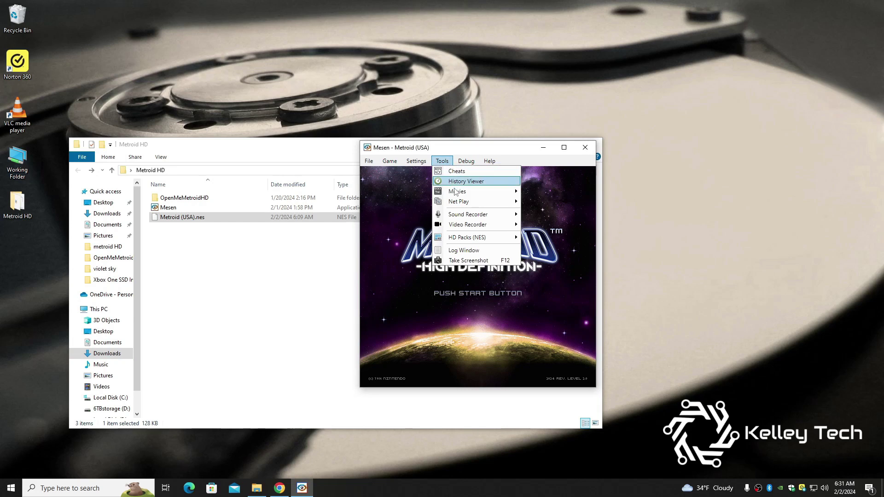
mouse_move(462, 242)
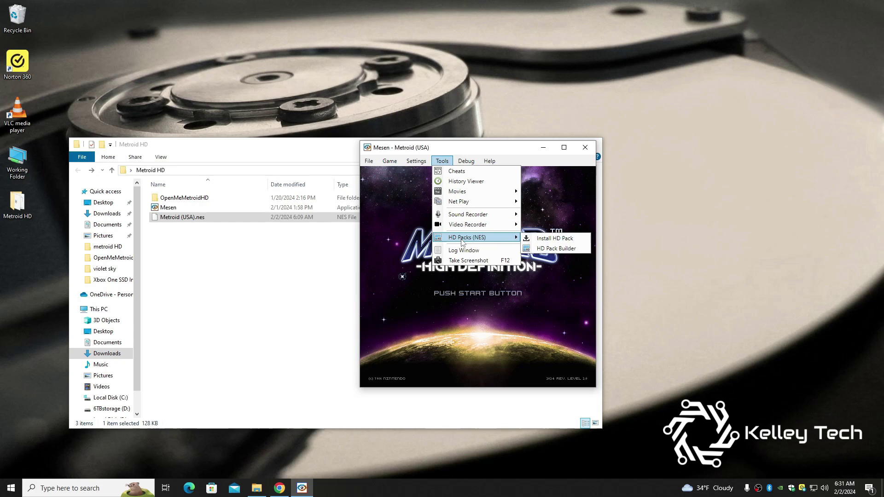
click(550, 241)
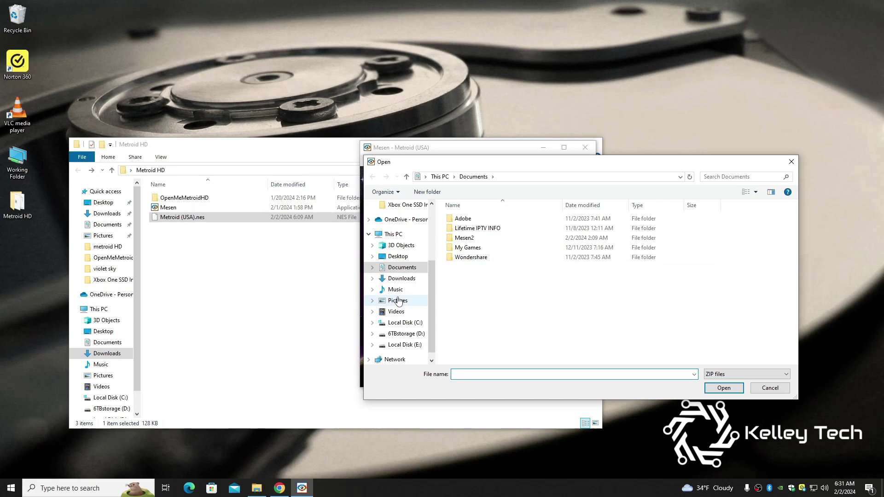
click(406, 260)
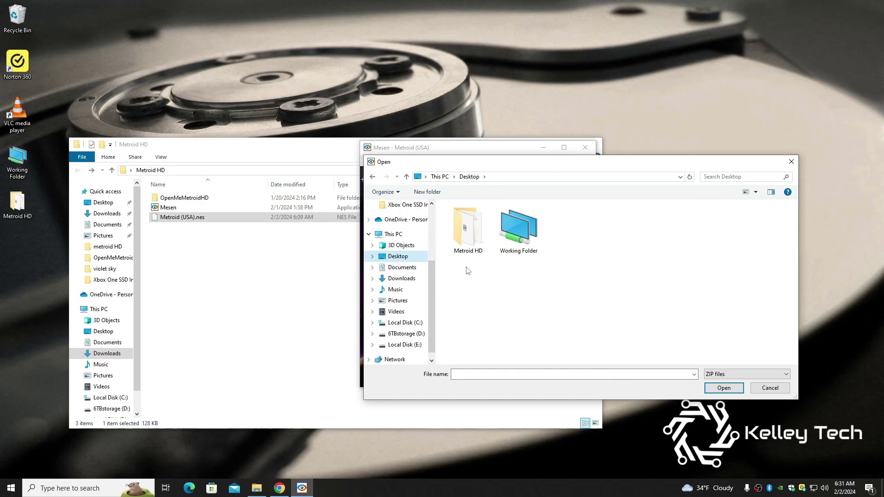
double_click(474, 245)
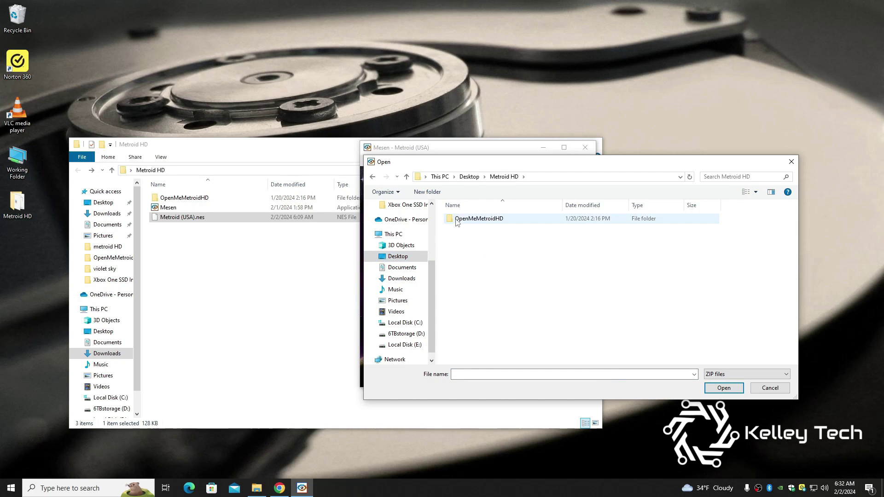
click(478, 223)
double_click(479, 223)
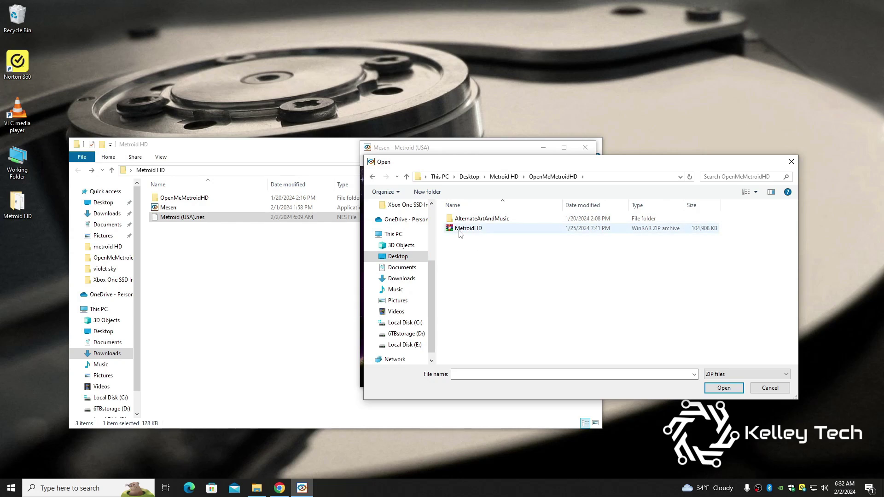
click(466, 232)
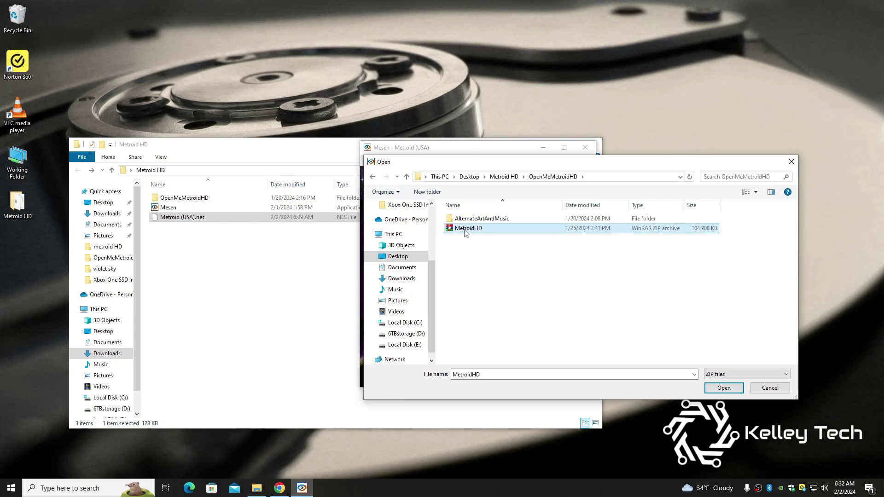
click(771, 388)
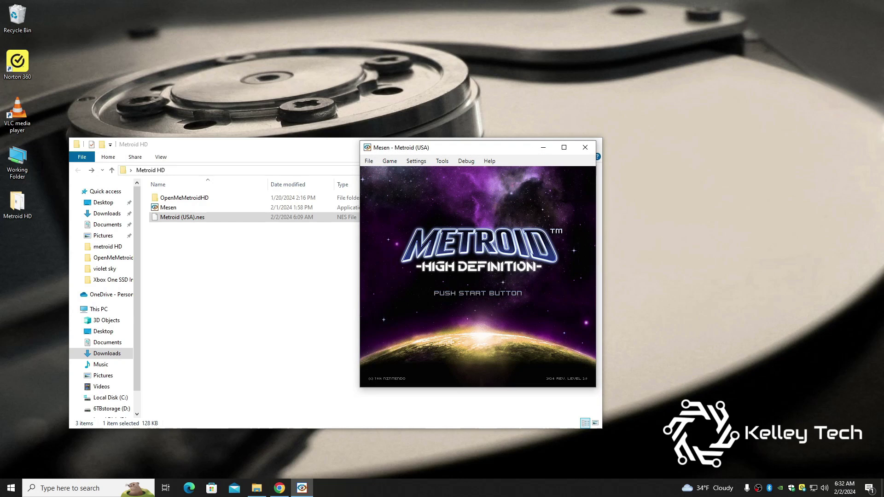